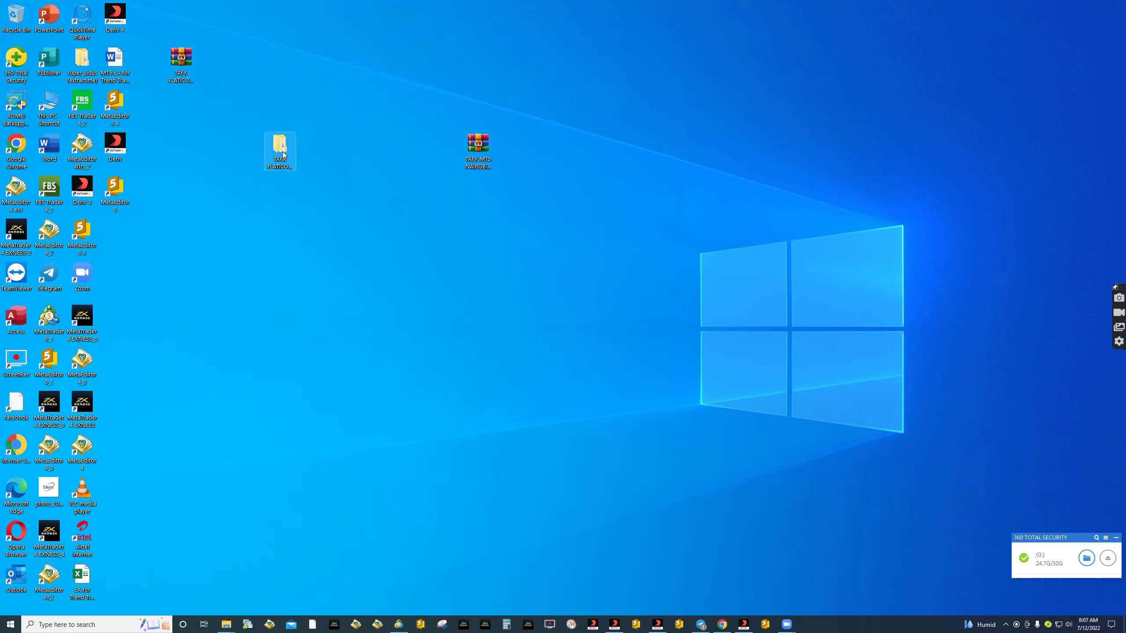
- Extract the TAFX MT5 NAIROBI MANUAL zip to a new desktop folder and close WinRAR
double_click(478, 149)
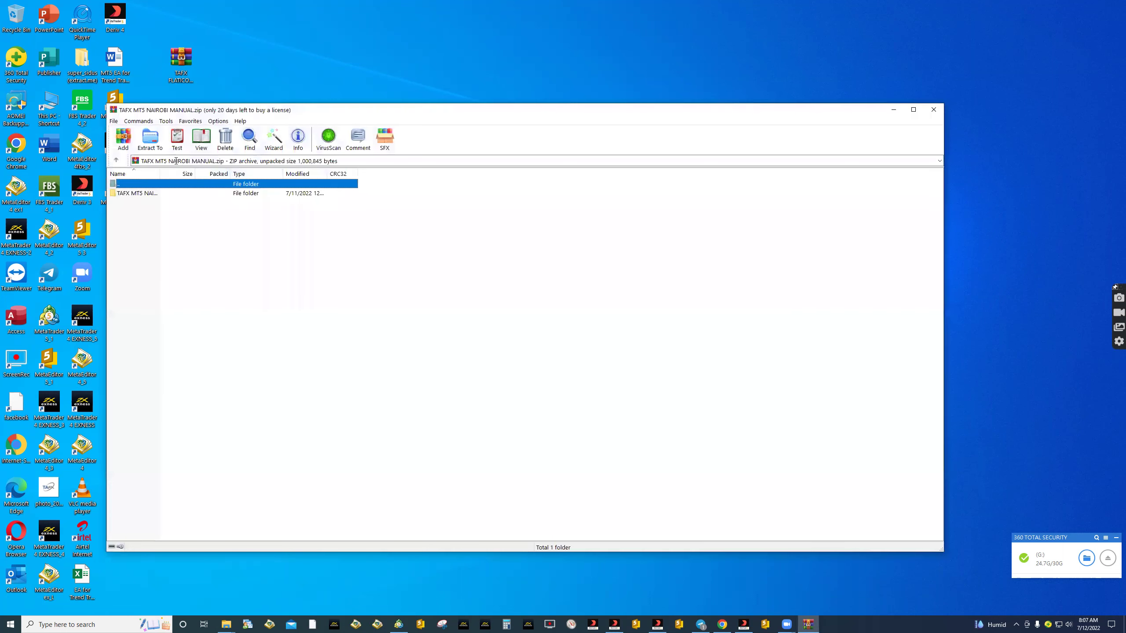
click(151, 140)
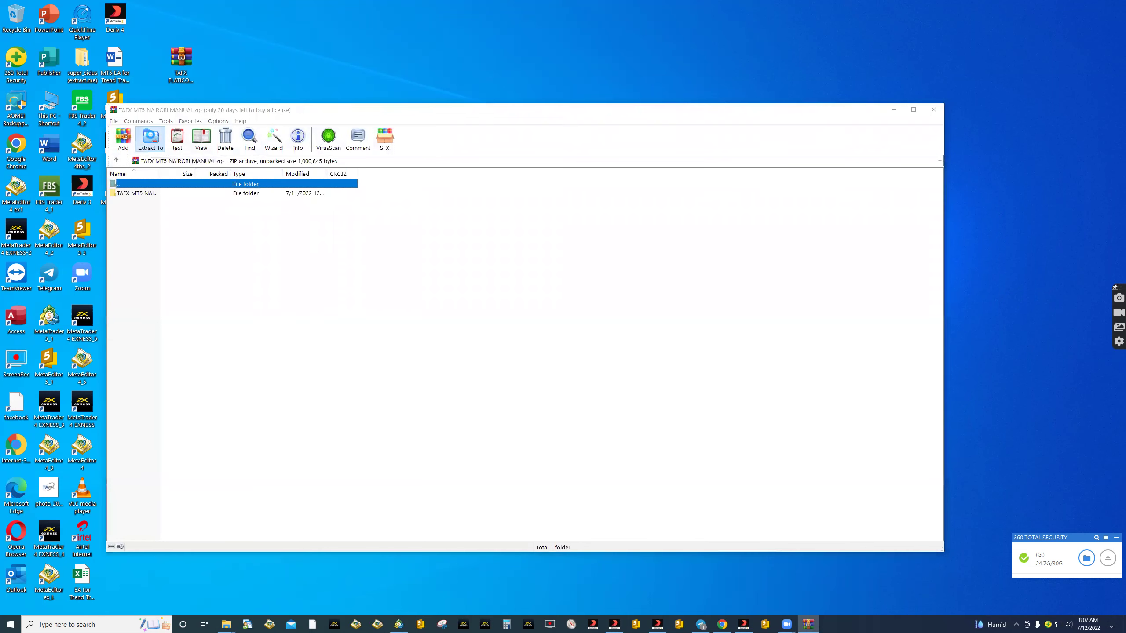
click(551, 423)
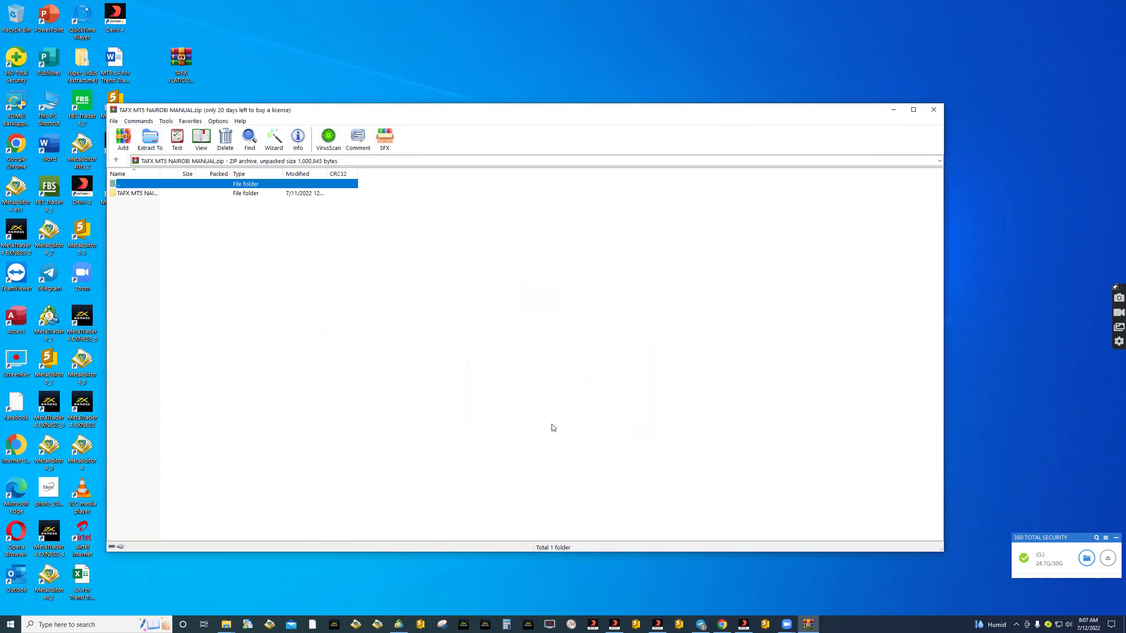
click(934, 110)
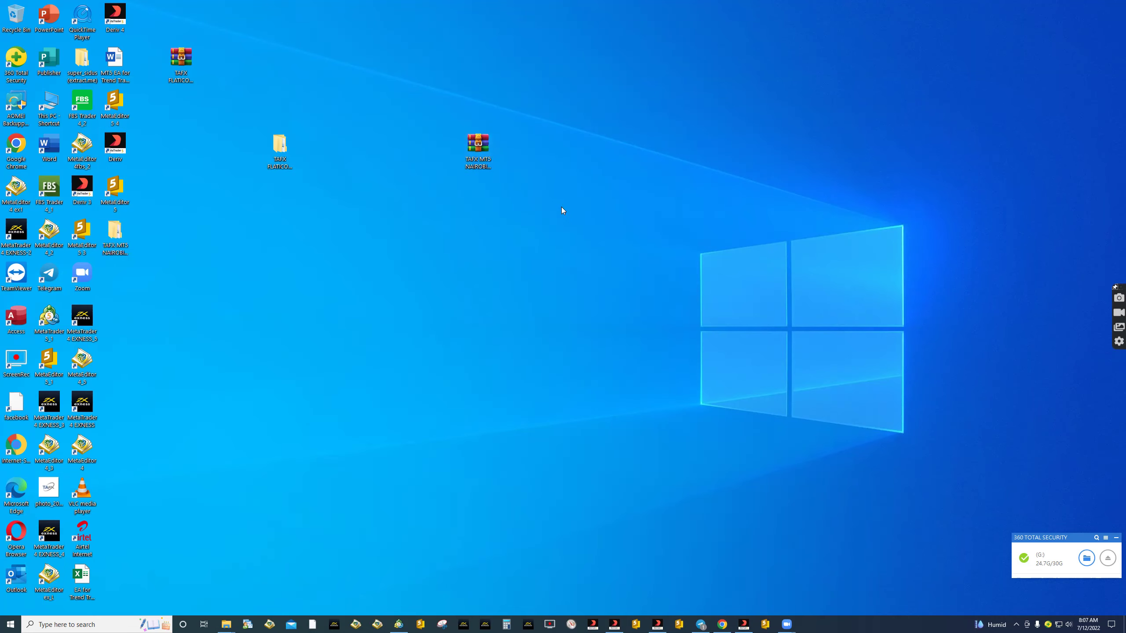
- Open the extracted folder in a smaller, repositioned window and enter the inner TAFX MT5 NAIROBI MANUAL folder
double_click(114, 232)
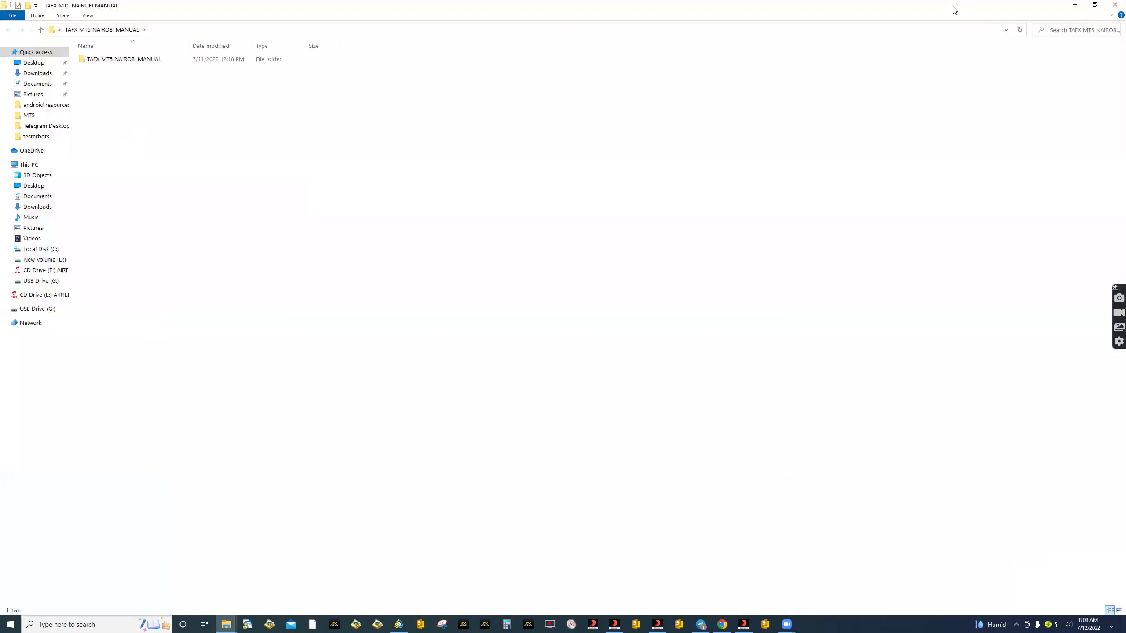
click(1094, 4)
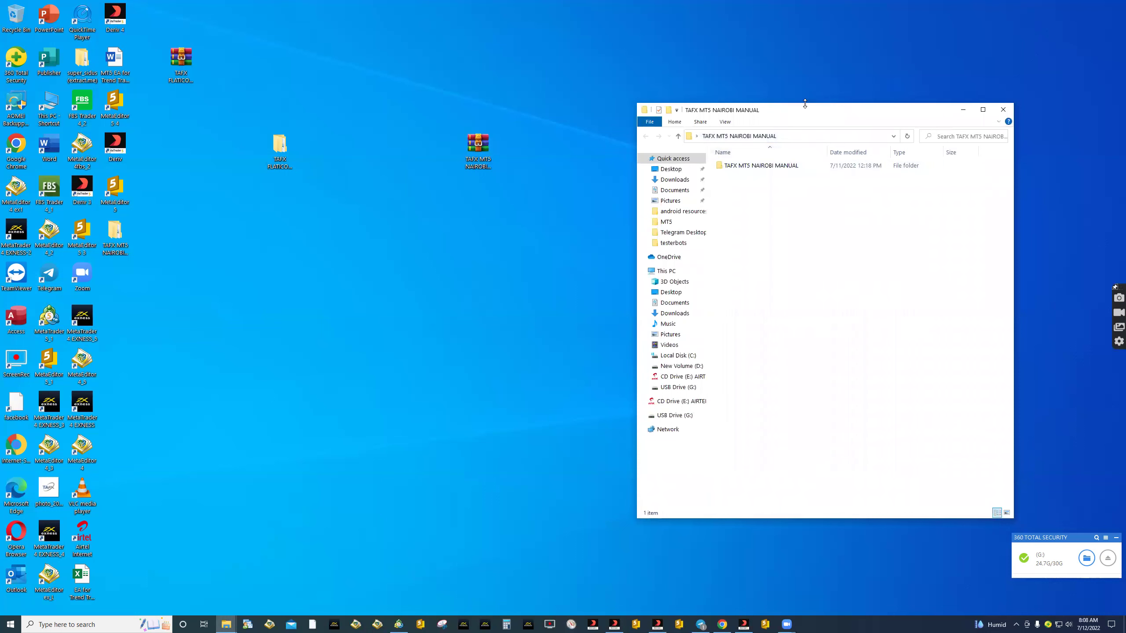
drag(805, 103, 805, 204)
drag(678, 210, 556, 172)
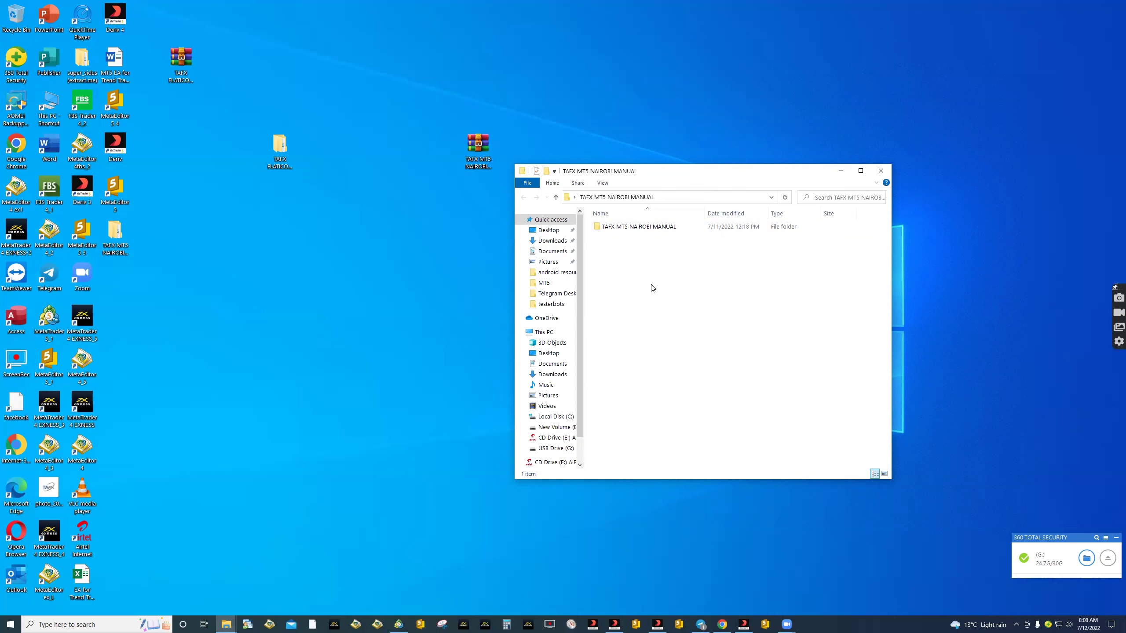
double_click(638, 227)
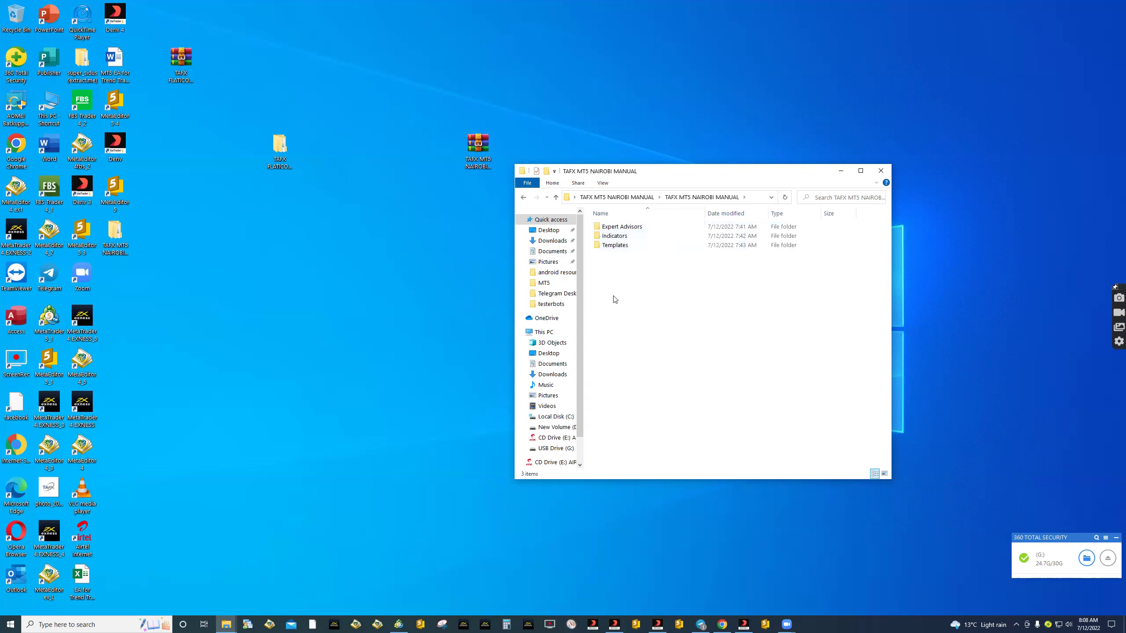
mouse_move(632, 231)
drag(677, 177, 513, 192)
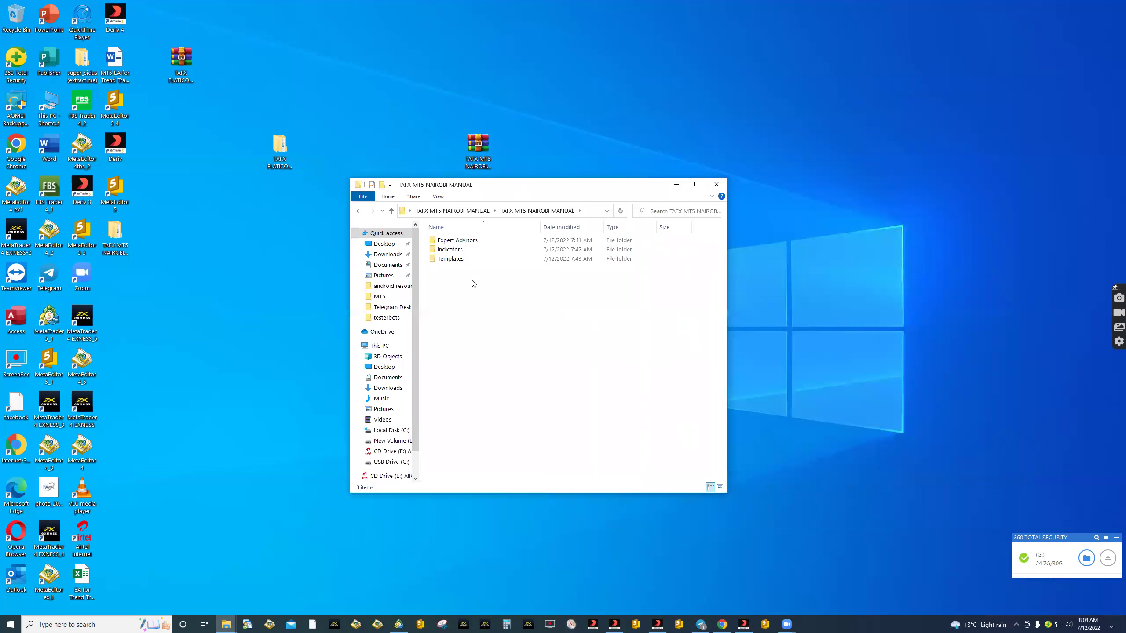
- Browse the Expert Advisors folder and inspect the TAFX Nairobi EA folder's contents
double_click(458, 242)
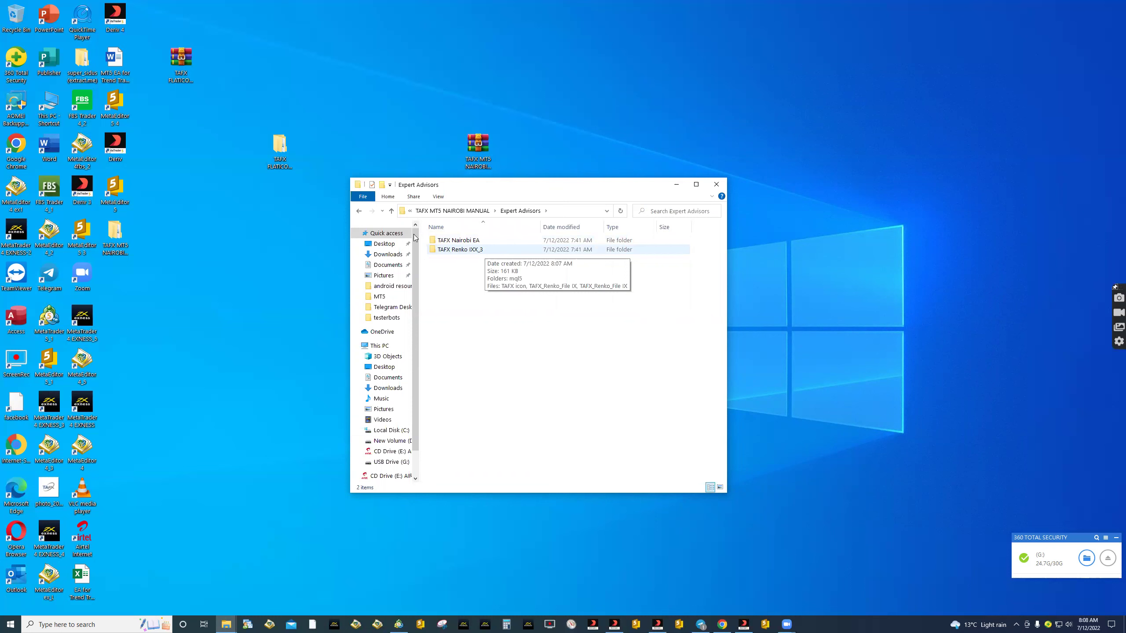
click(359, 211)
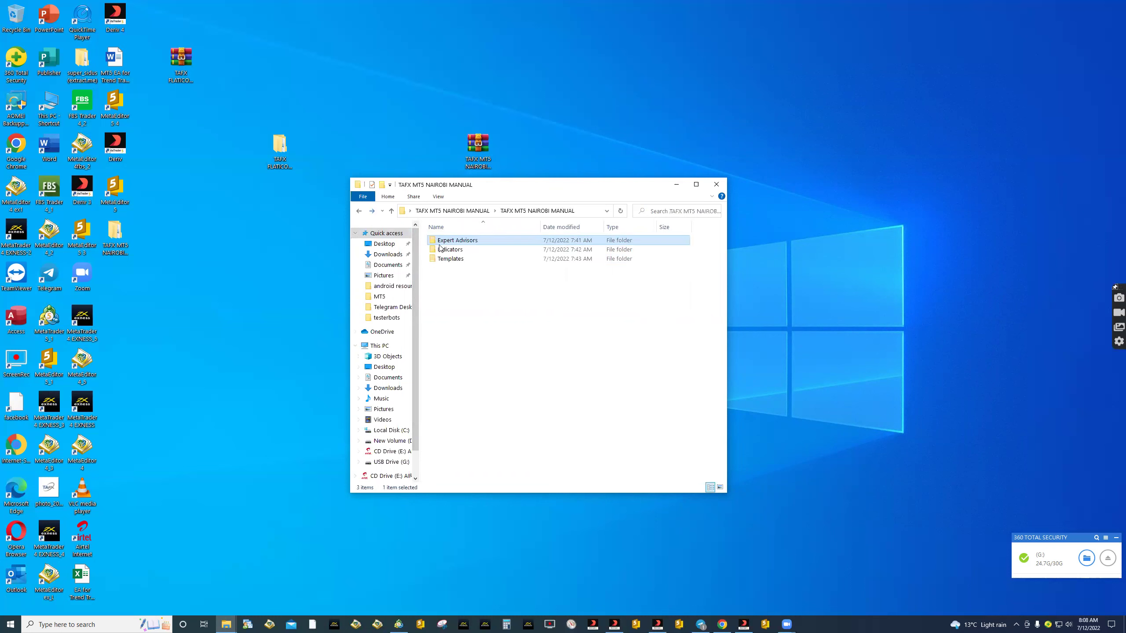
double_click(470, 242)
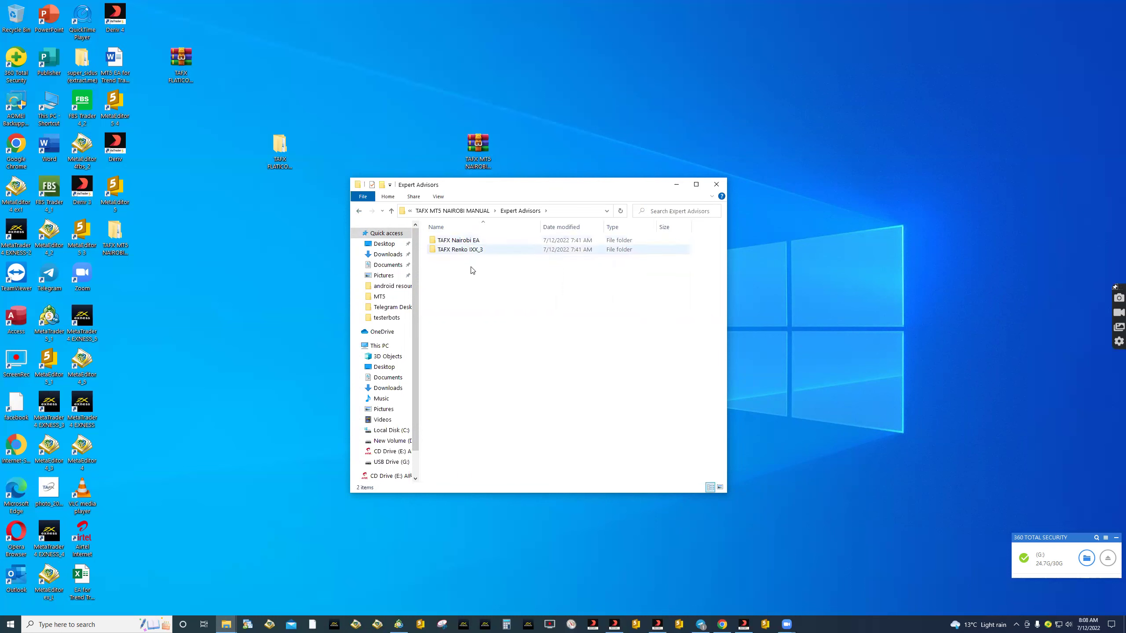
drag(471, 270, 482, 242)
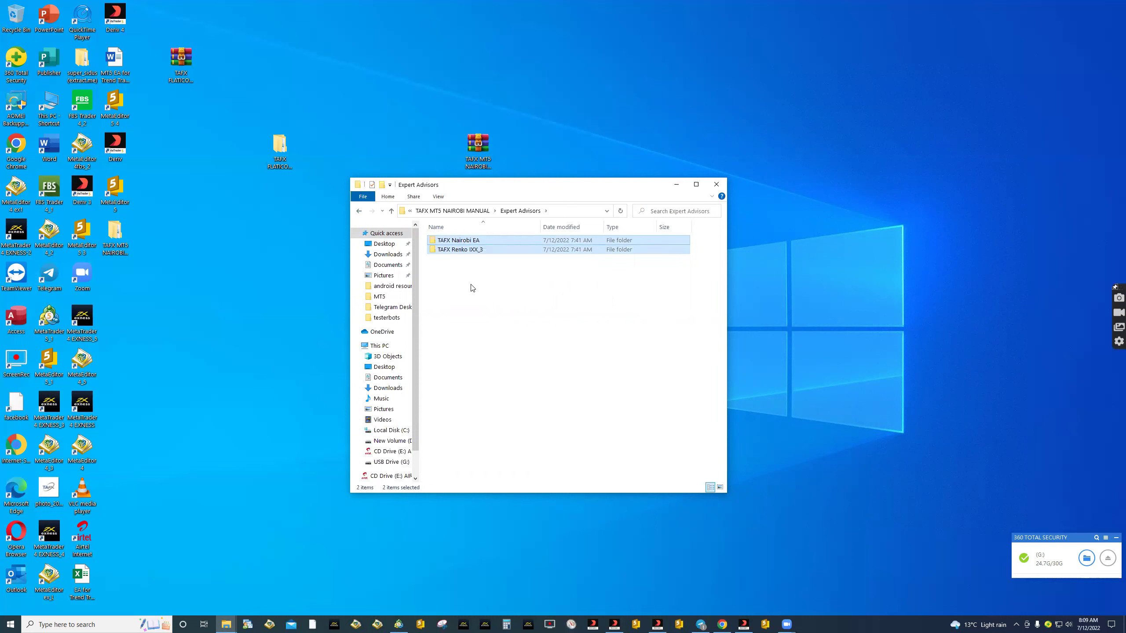
click(472, 284)
click(468, 243)
double_click(468, 242)
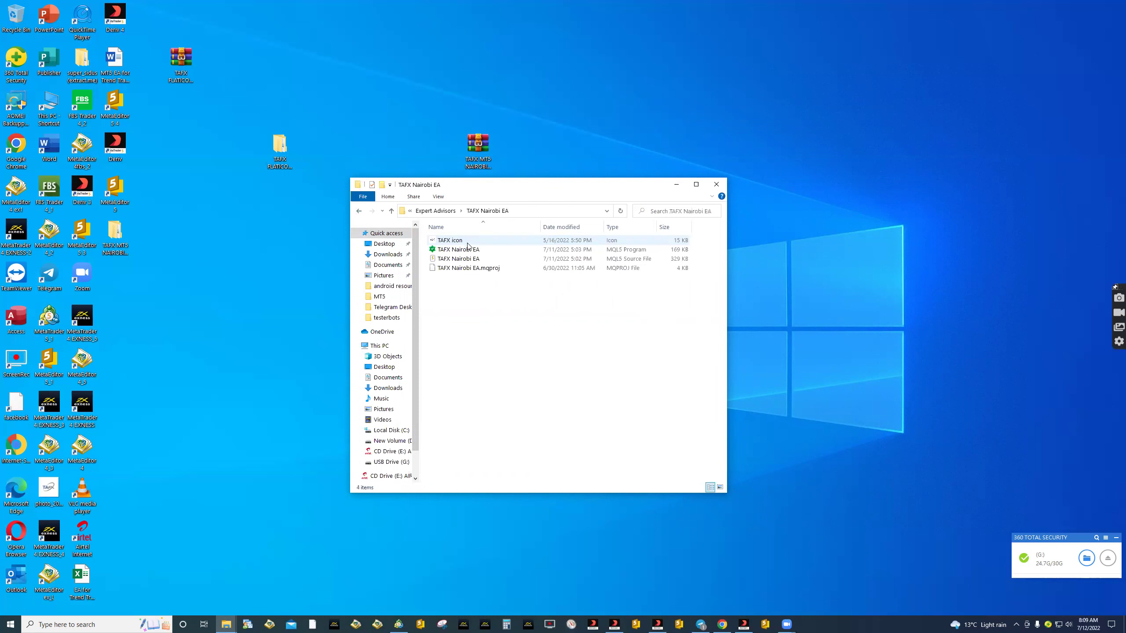
click(358, 212)
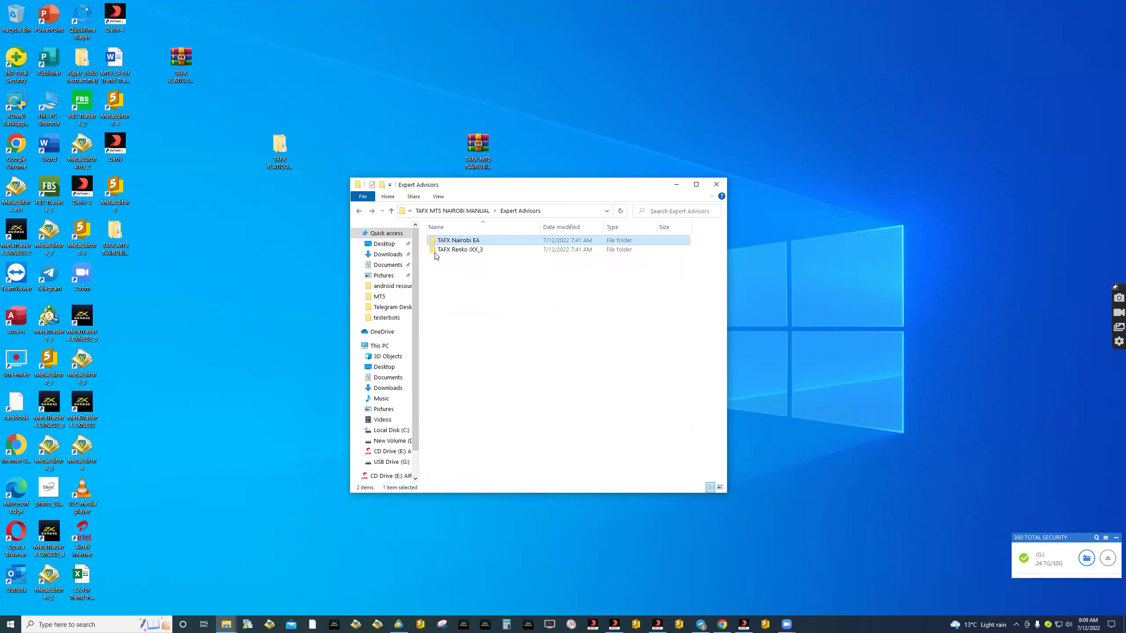
click(360, 211)
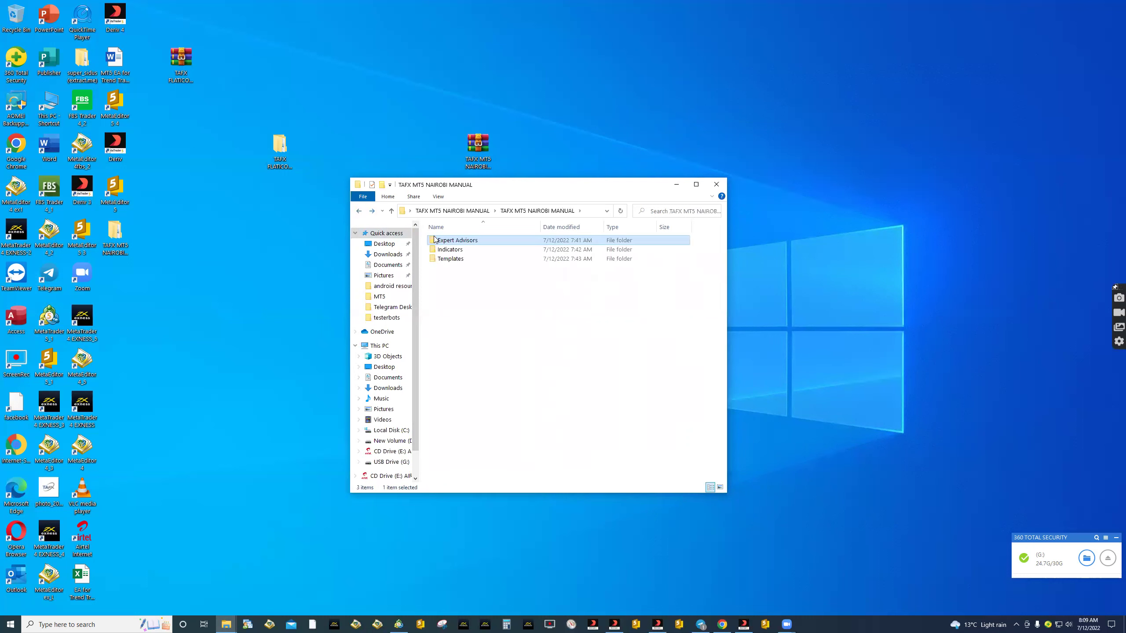
double_click(458, 243)
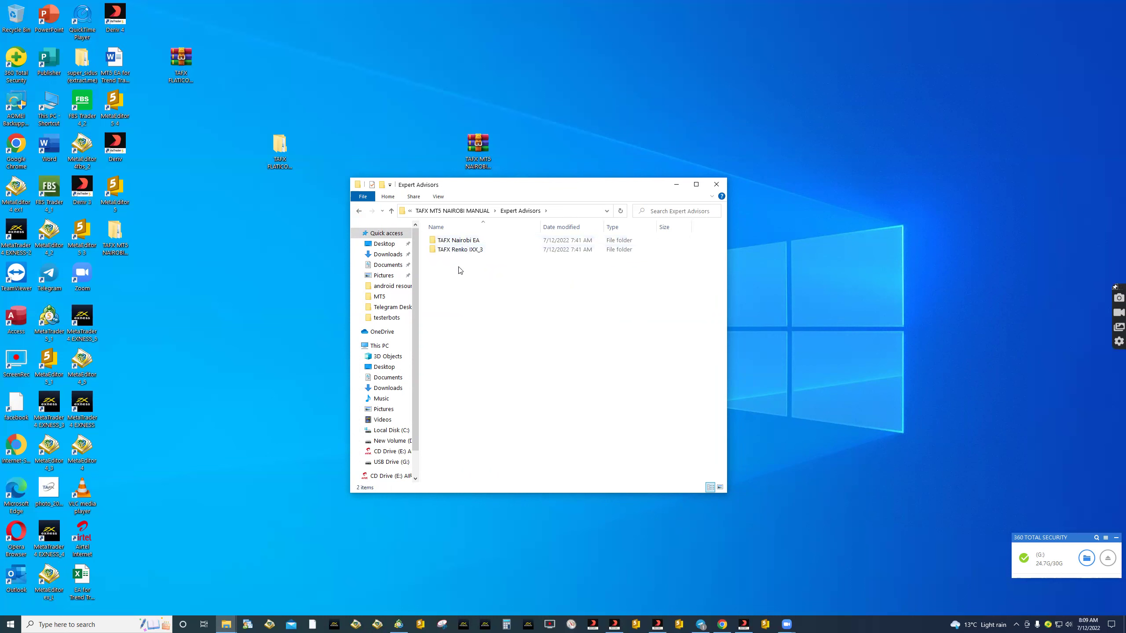
- Copy the TAFX Nairobi EA and TAFX Renko IXX_3 folders and bring MetaTrader 5 forward
drag(461, 269, 479, 242)
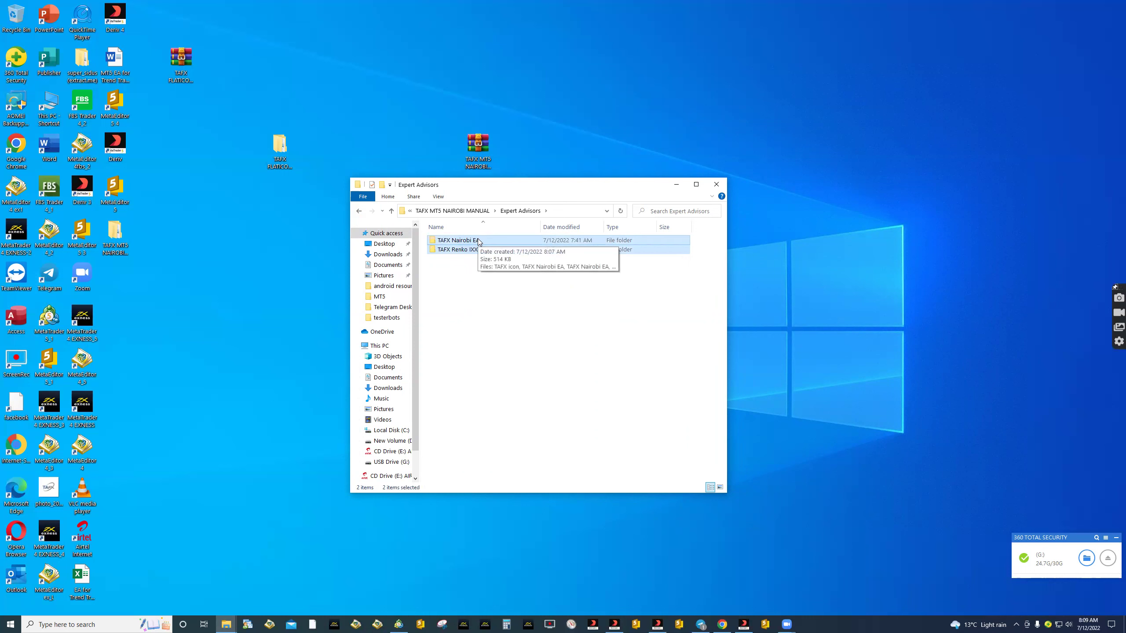
right_click(479, 242)
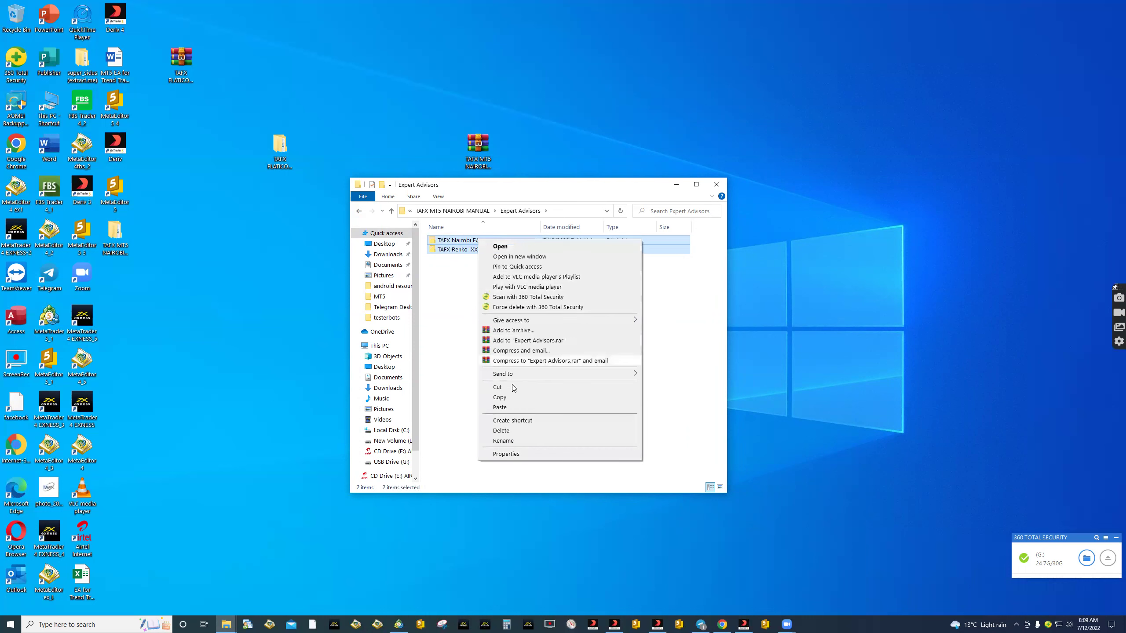
click(512, 397)
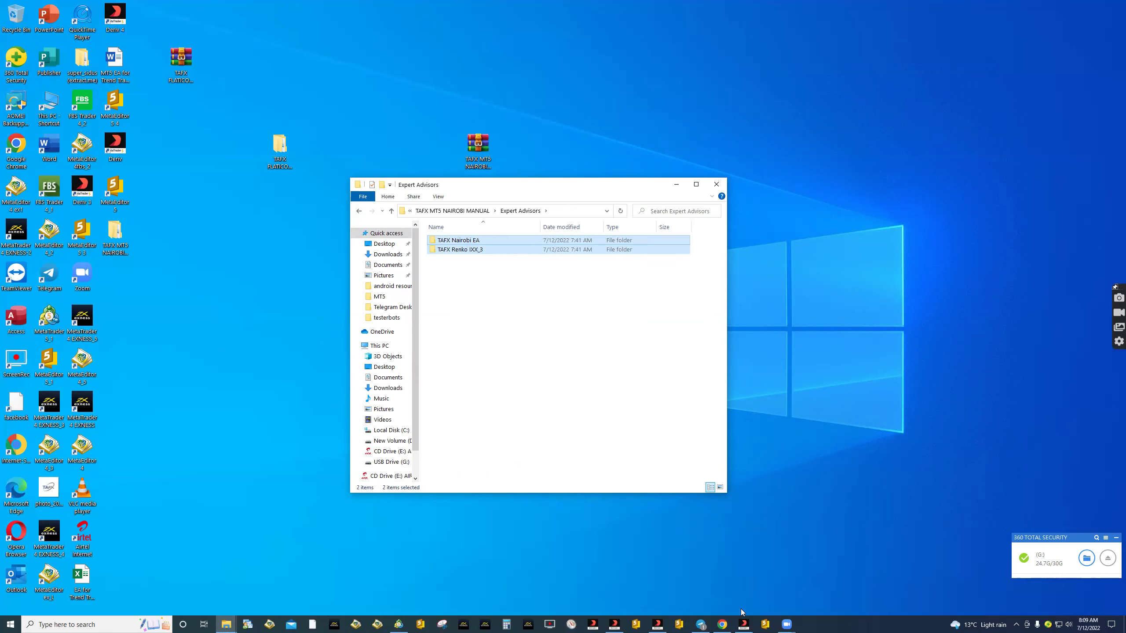
click(744, 624)
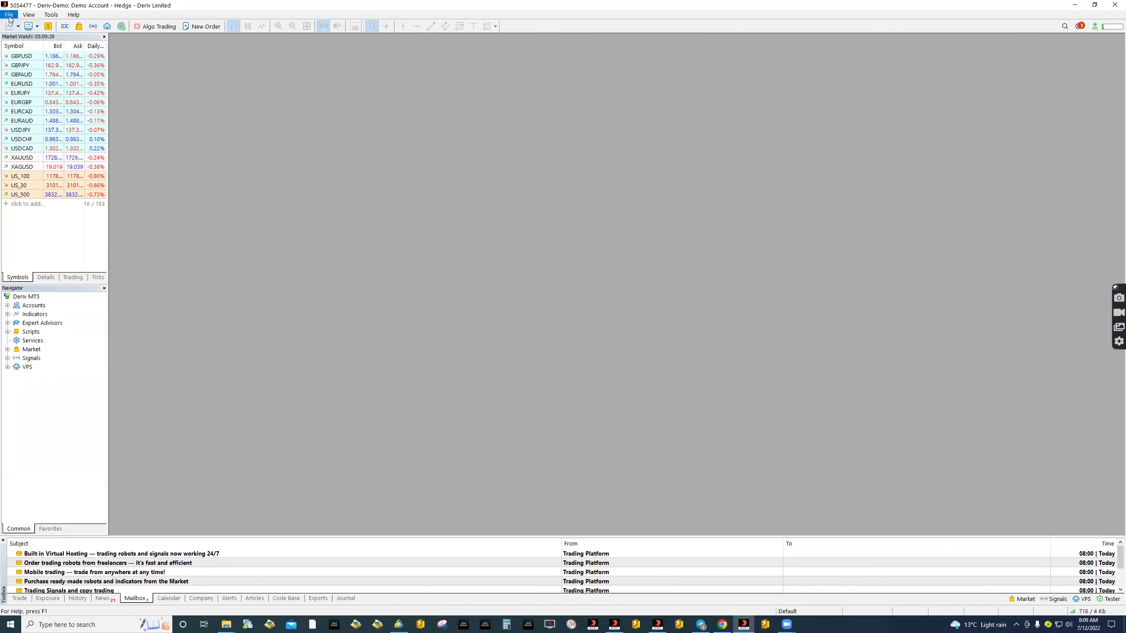
- Open MetaTrader 5's data folder and navigate to MQL5 > Experts
click(9, 15)
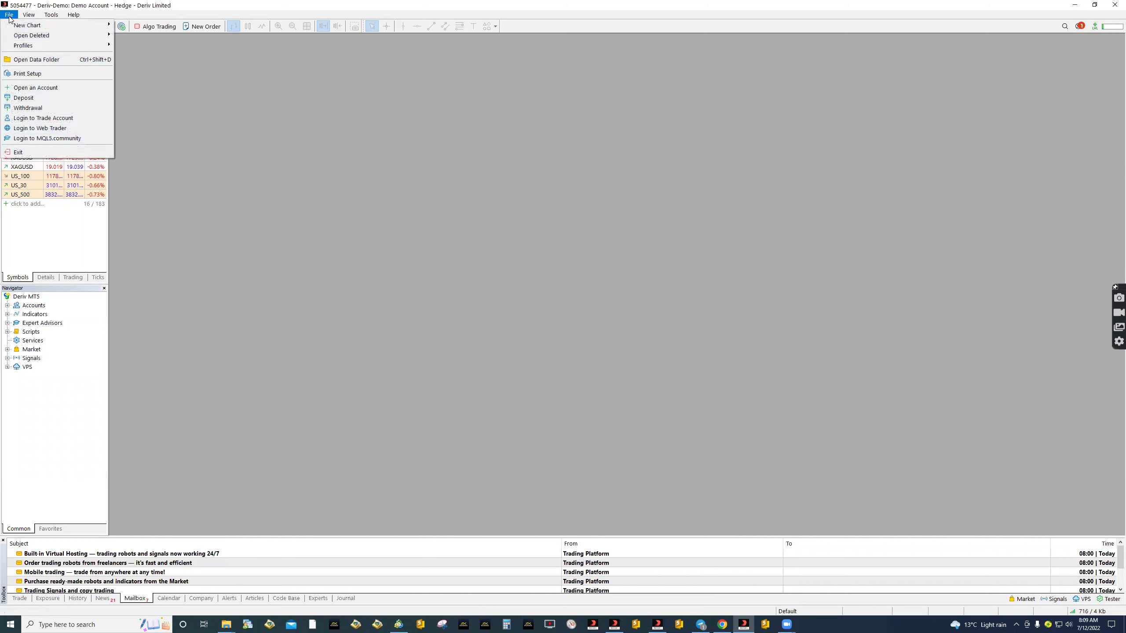
click(40, 60)
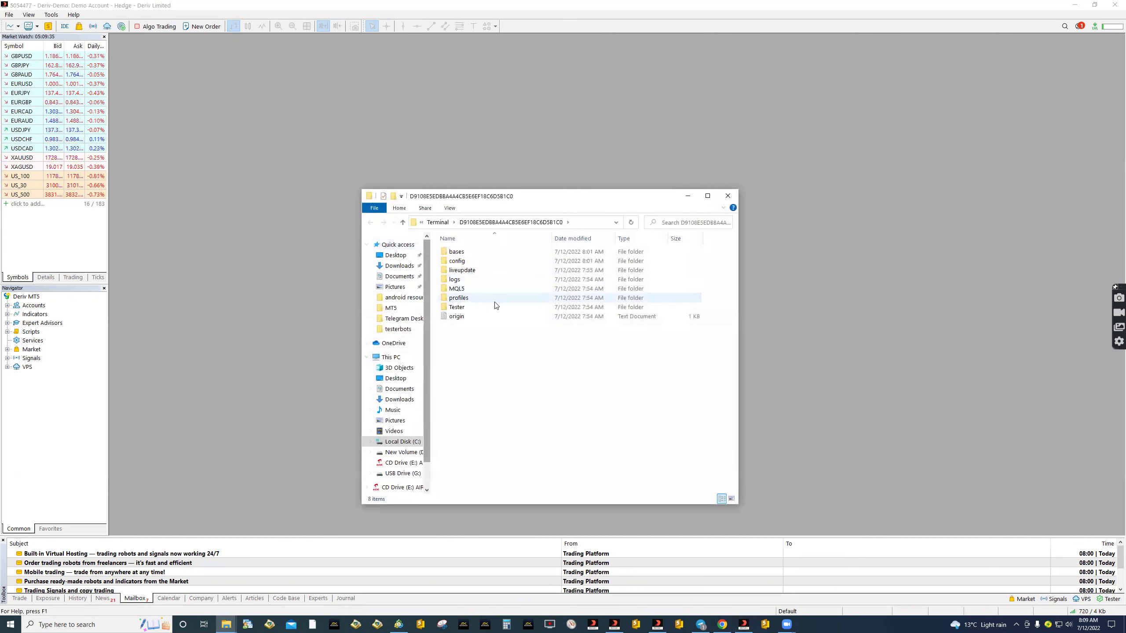
double_click(457, 289)
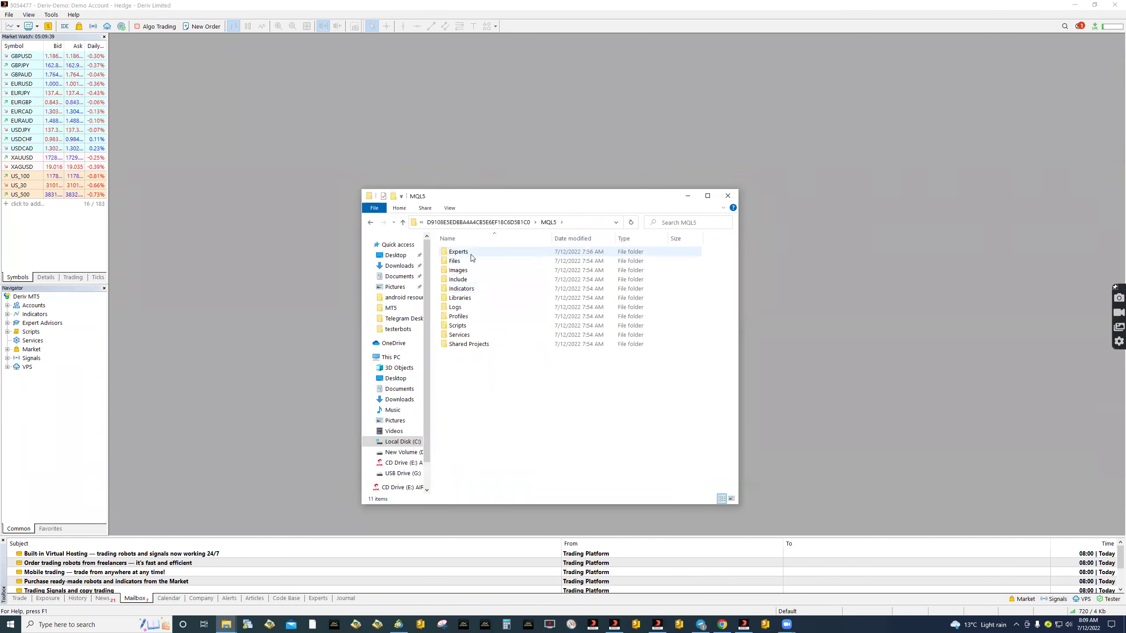
double_click(468, 255)
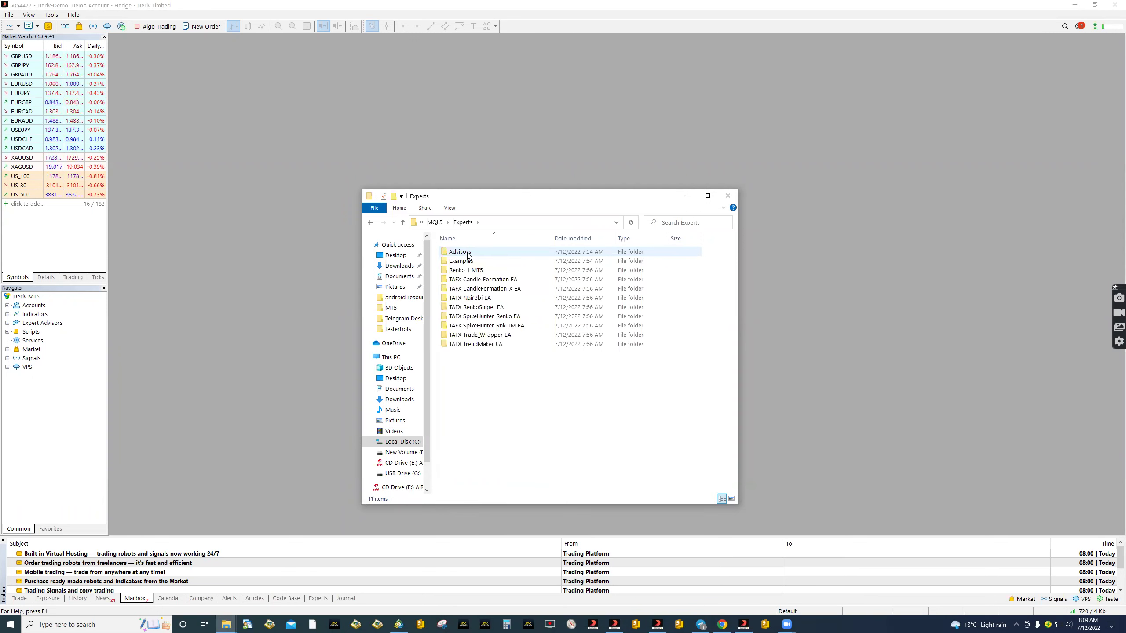
- Paste the two EA folders into Experts, replacing existing files, and close the window
right_click(486, 377)
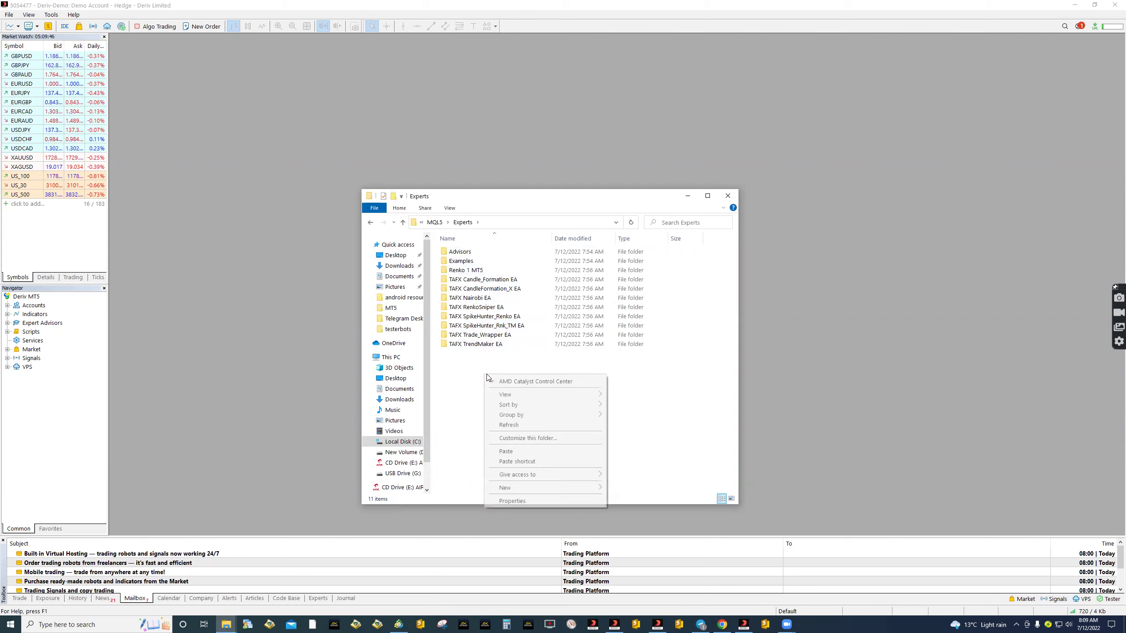
click(506, 451)
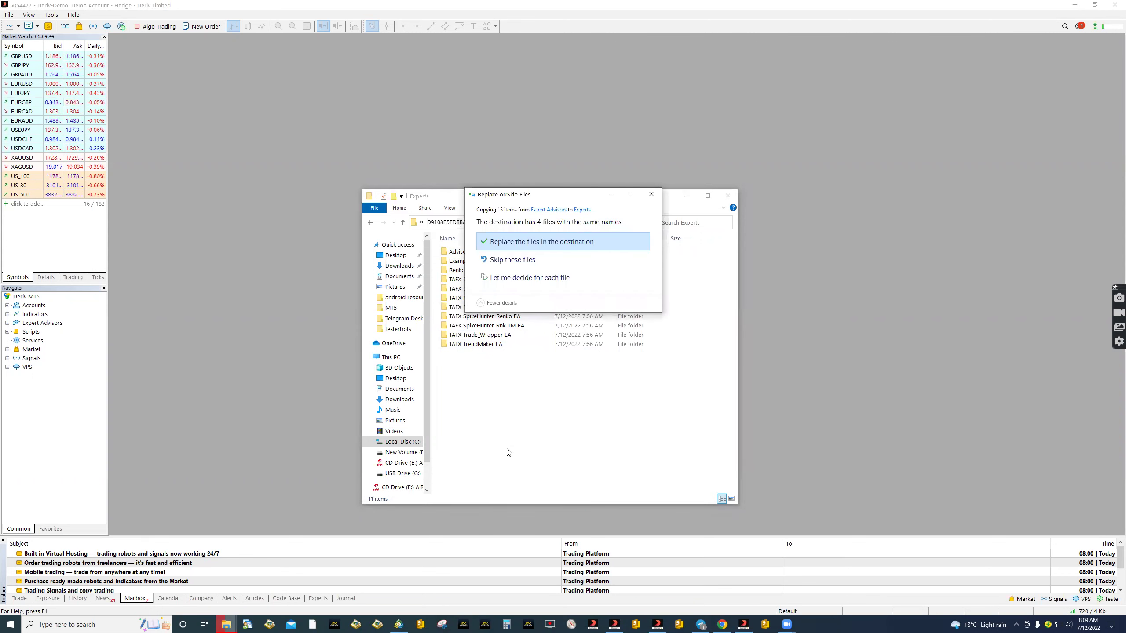
click(555, 243)
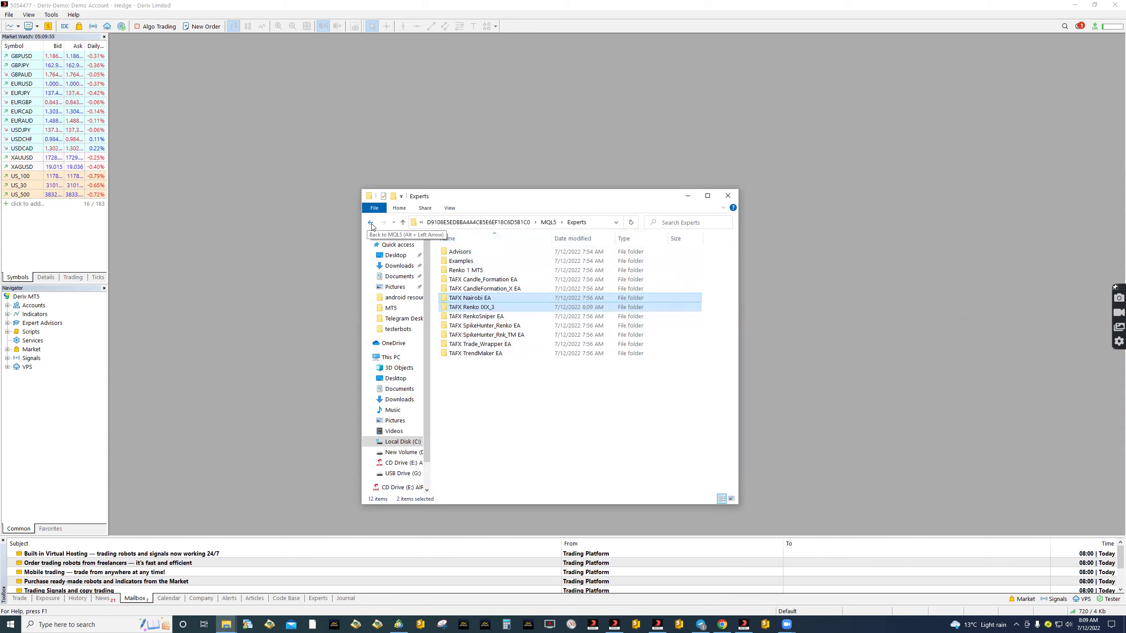
click(730, 197)
- Copy all ten indicator files from the manual's Indicators folder
click(1074, 4)
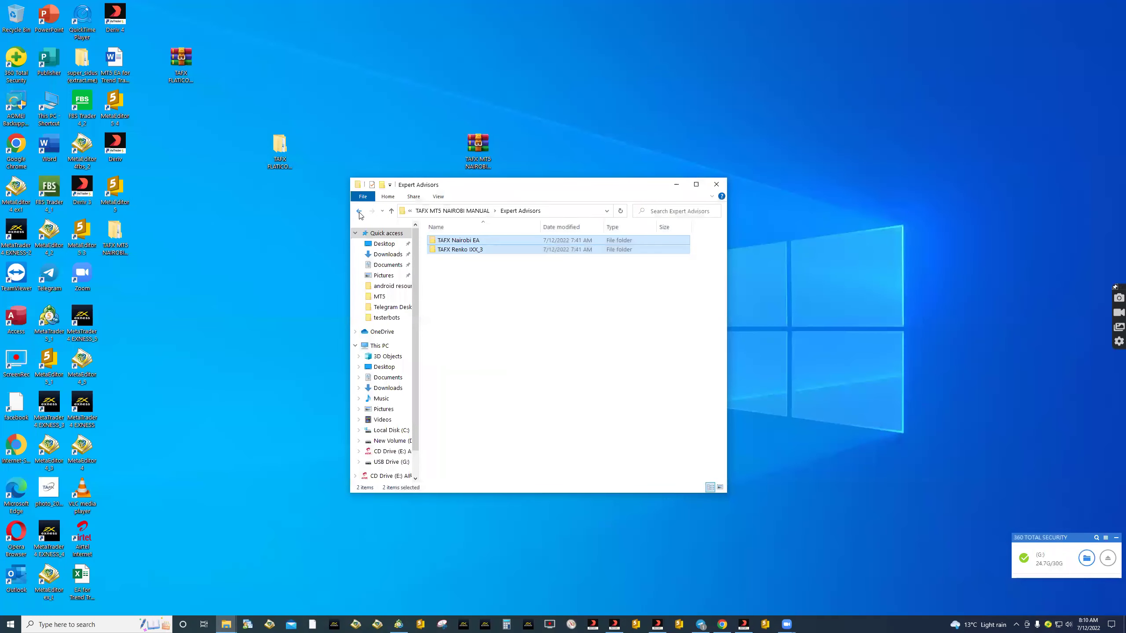
click(359, 211)
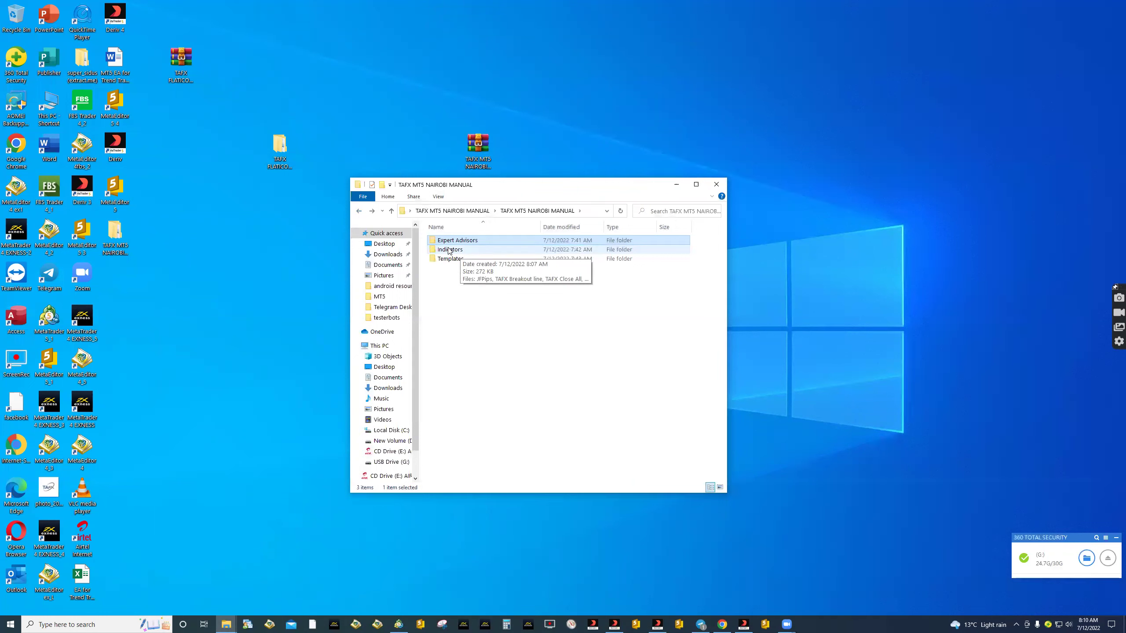
double_click(449, 251)
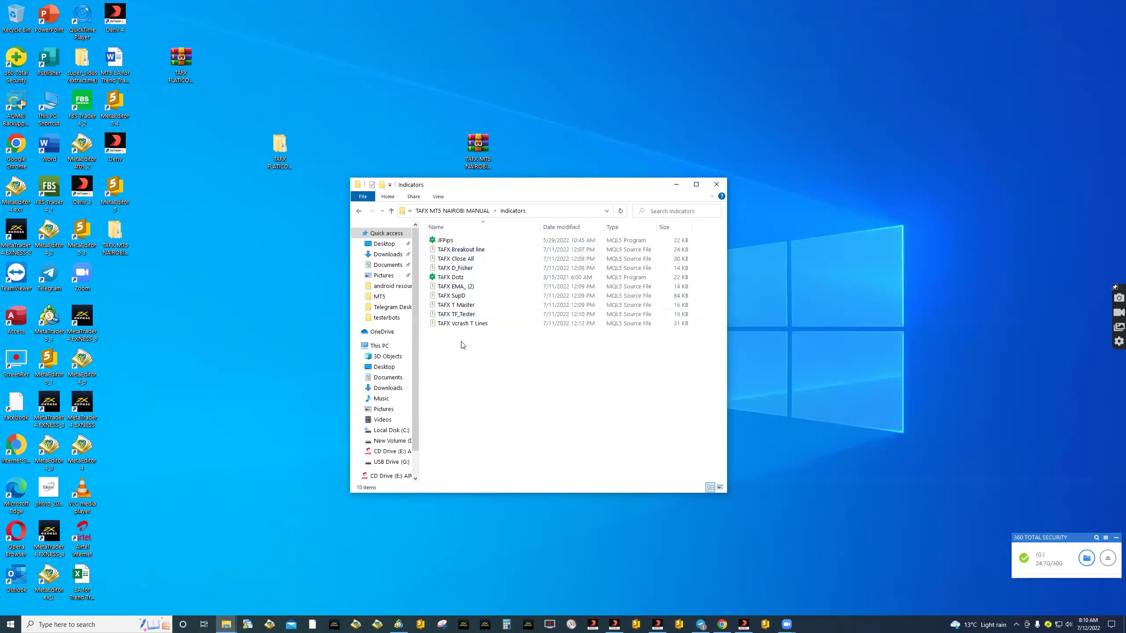
drag(463, 345, 489, 242)
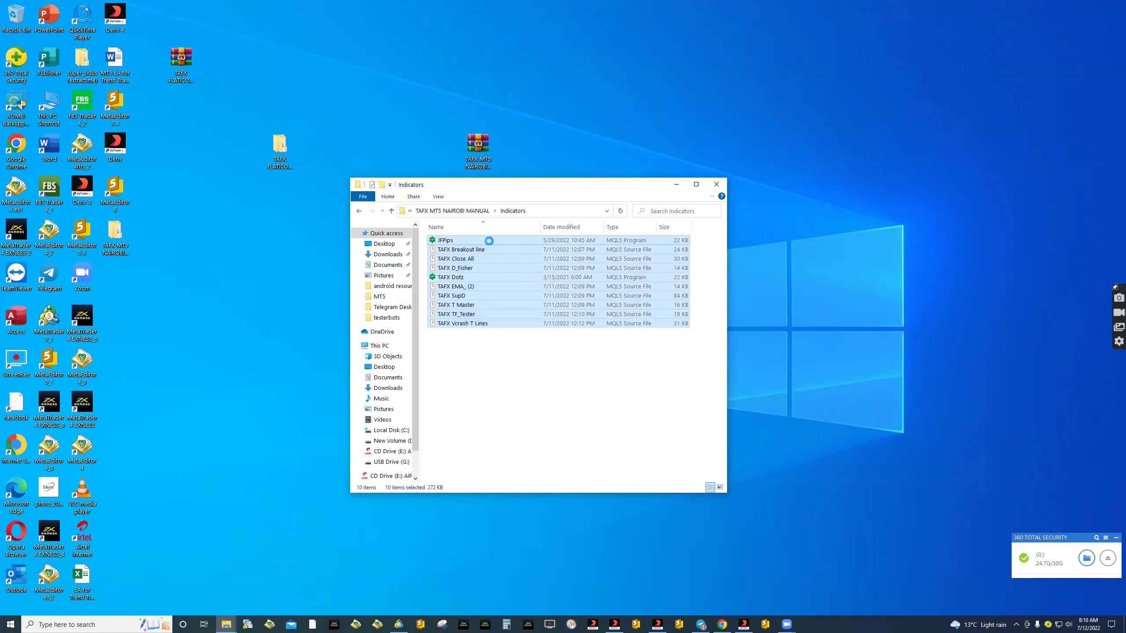
key(shift+F10)
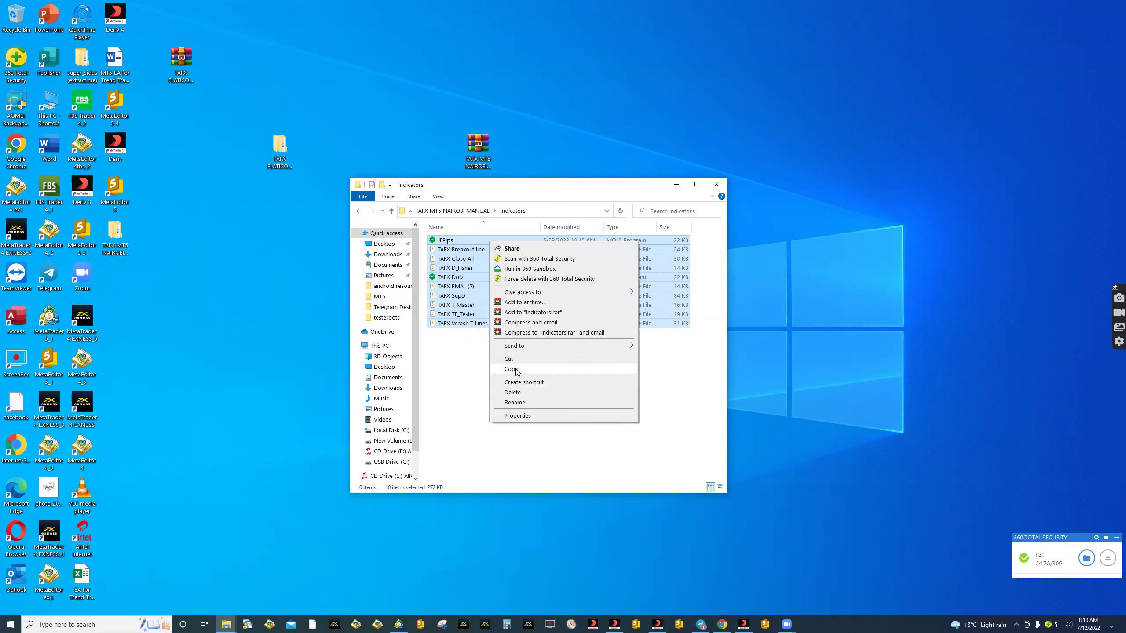
click(515, 370)
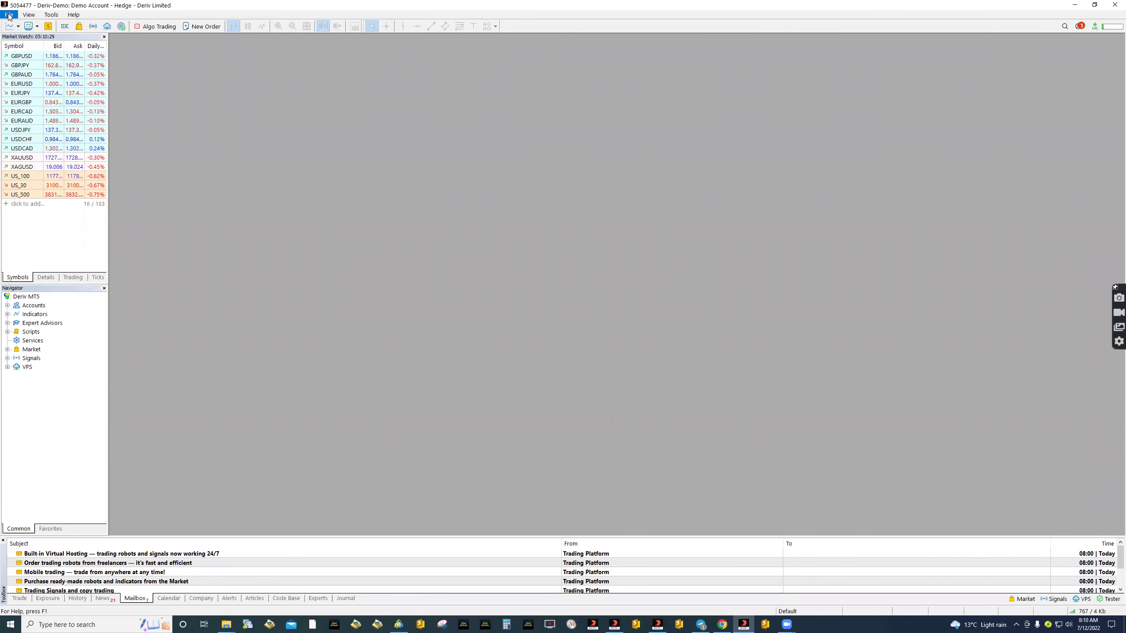
- Open the MetaTrader 5 data folder's MQL5 > Indicators folder
click(9, 15)
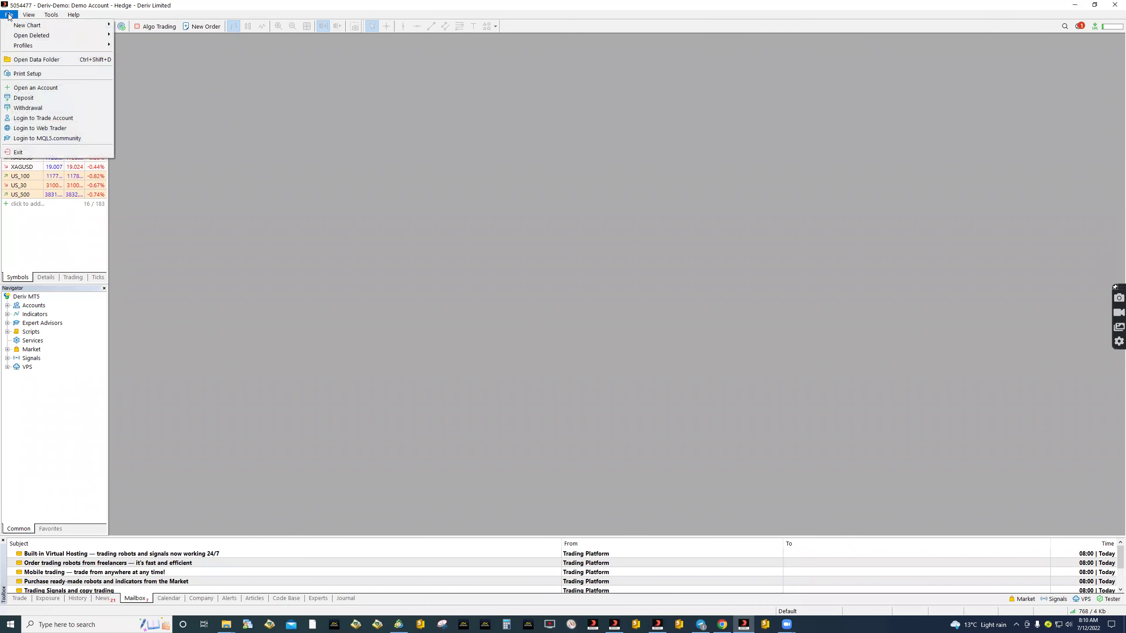
click(35, 60)
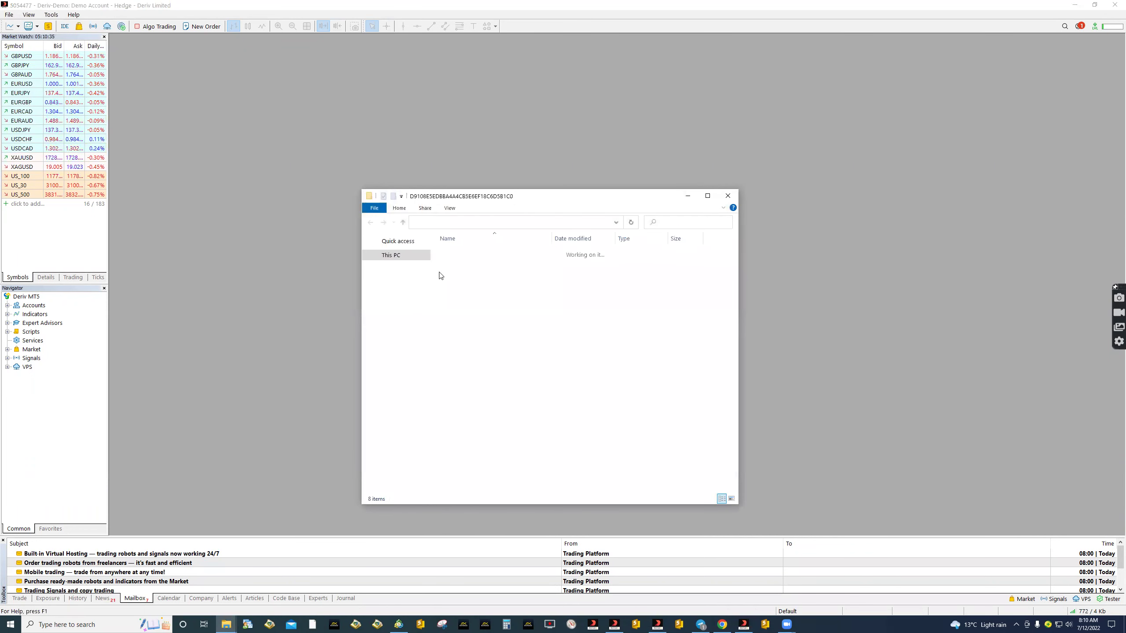
click(462, 293)
double_click(462, 293)
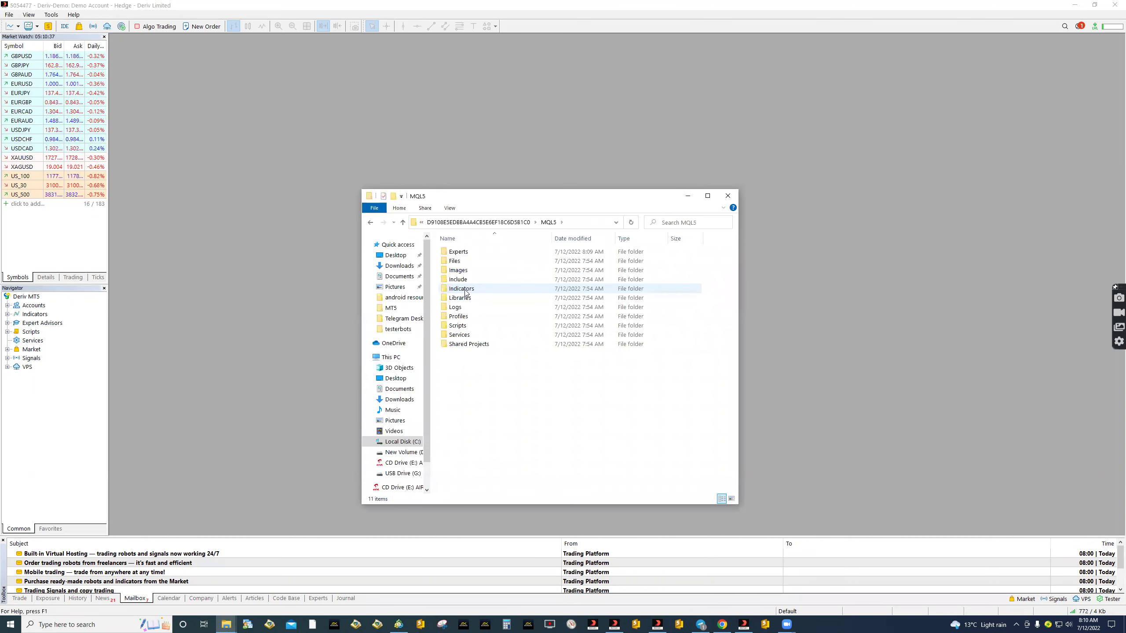
double_click(471, 293)
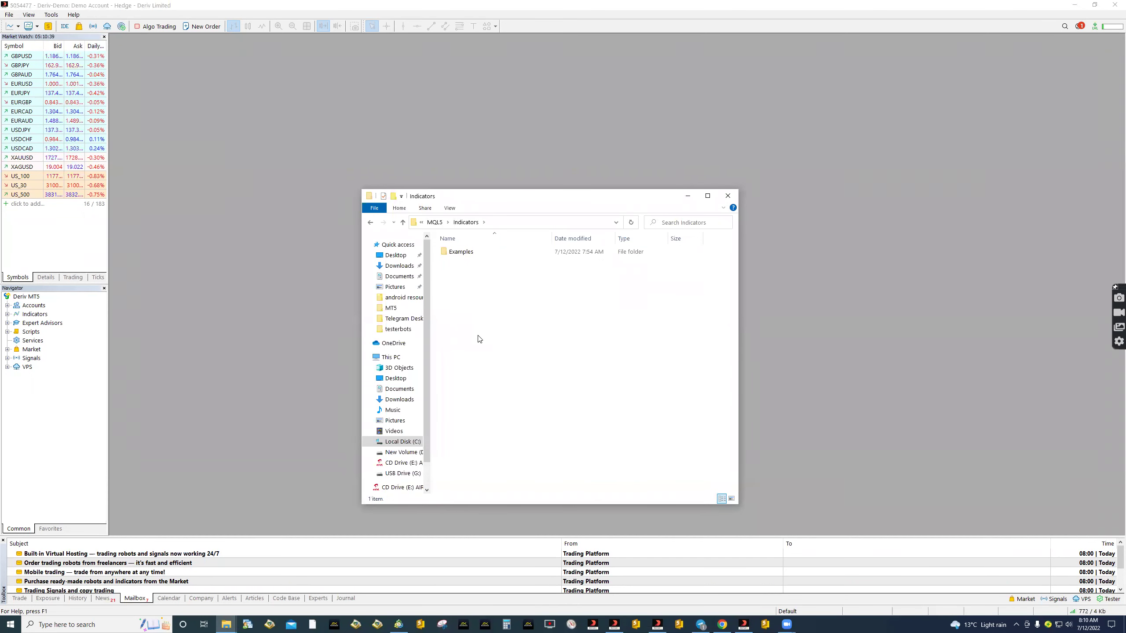
- Paste the ten TAFX indicator files into Indicators and close the window
right_click(480, 338)
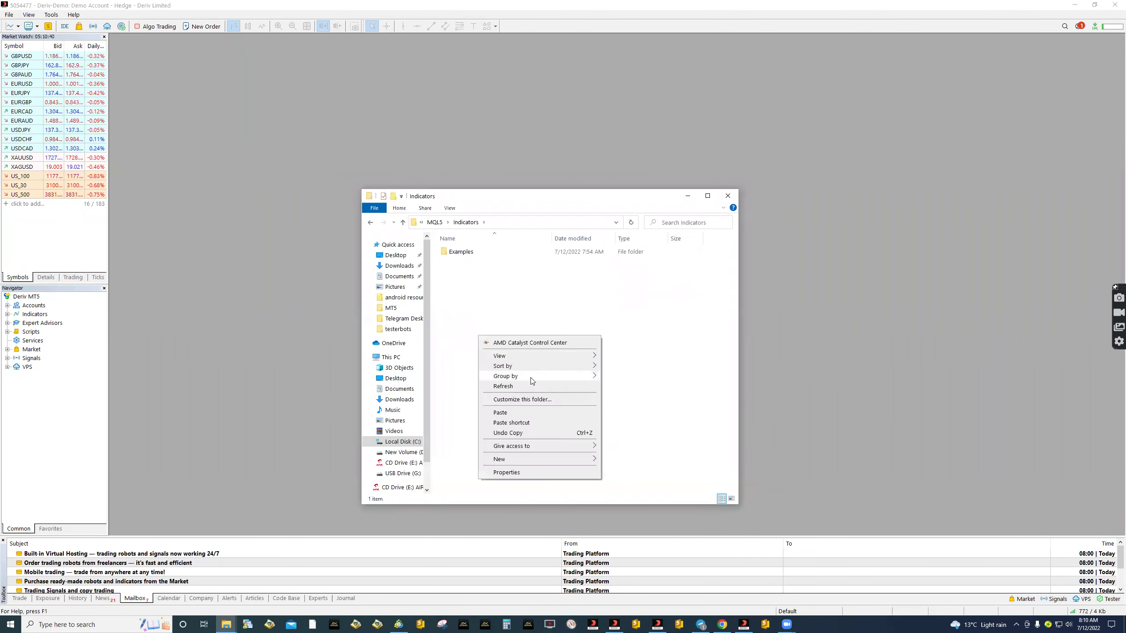
click(507, 413)
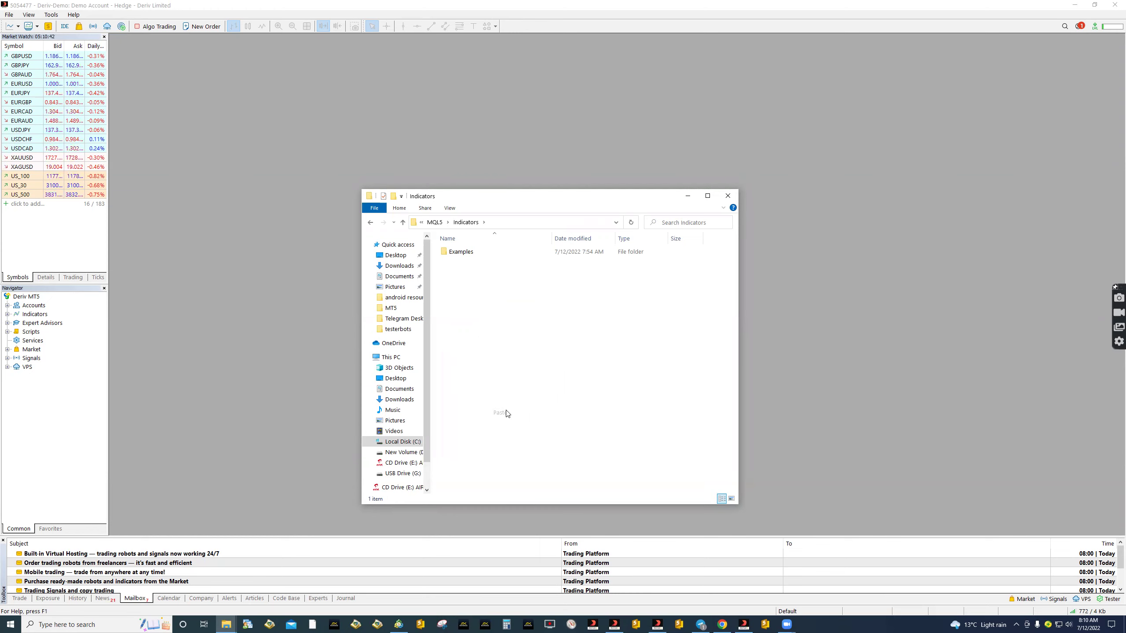
click(727, 197)
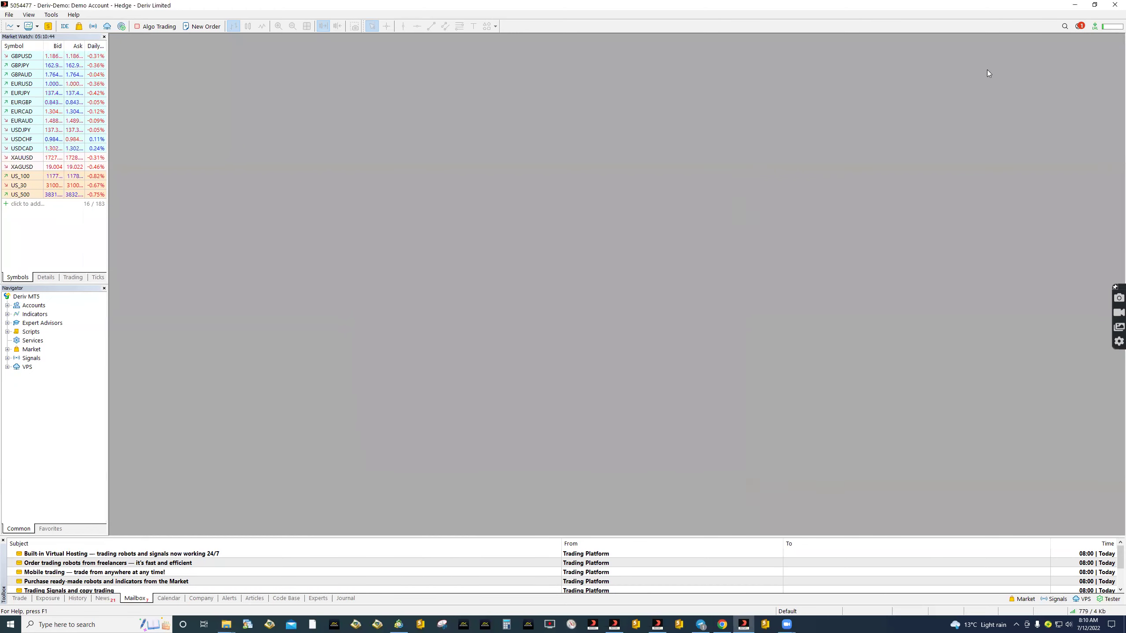
- Copy the three TAFX .tpl files from the manual's Templates folder
click(1073, 5)
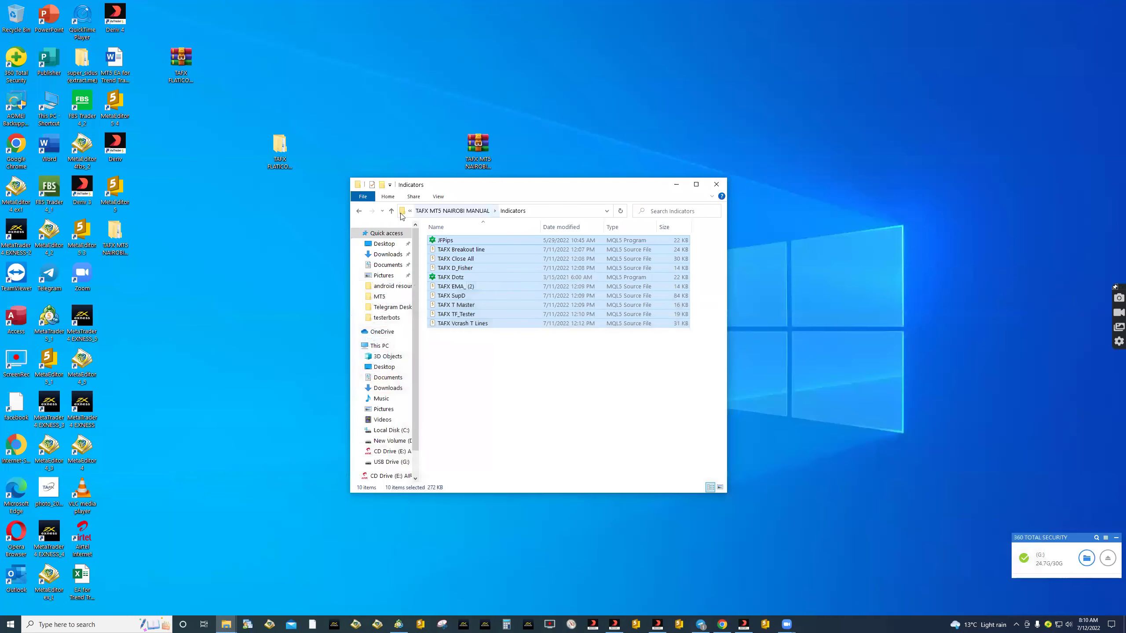
click(359, 211)
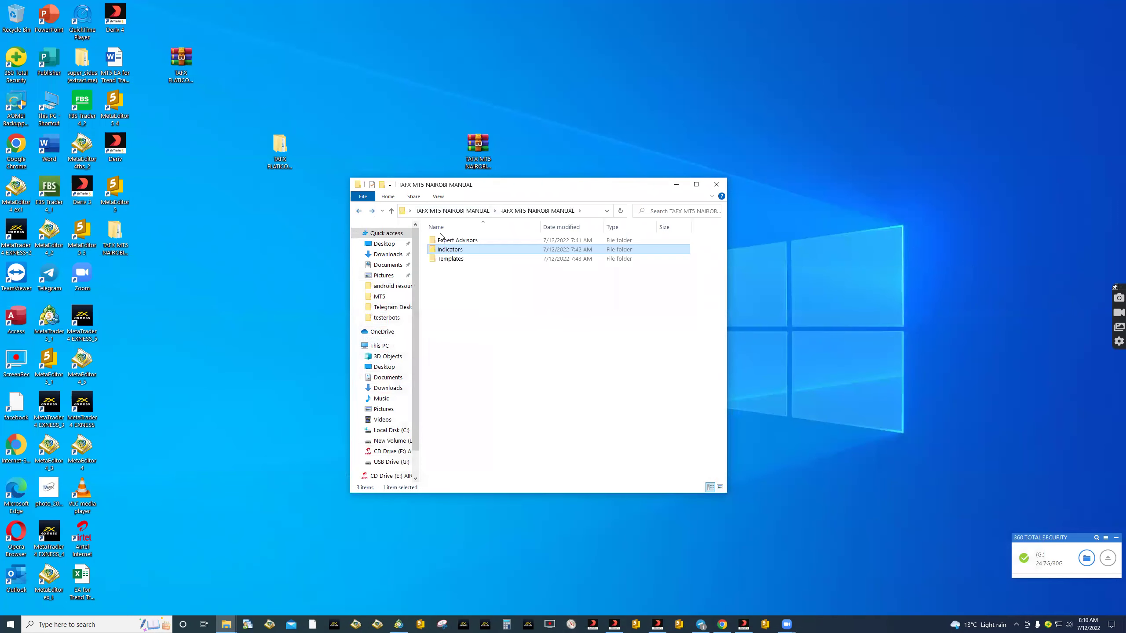
double_click(454, 261)
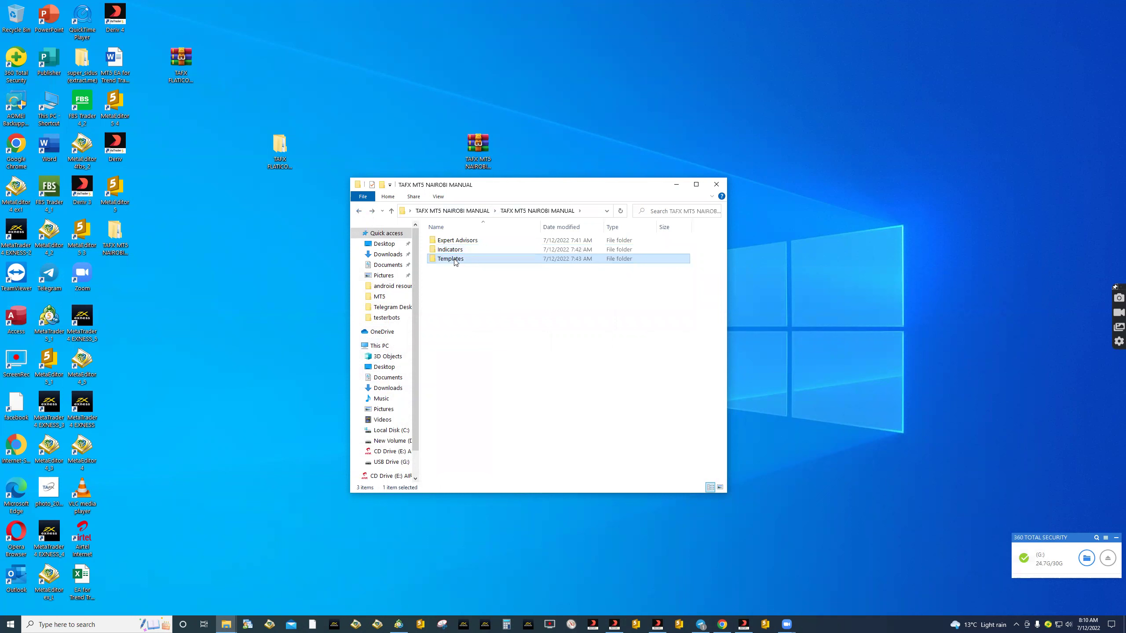
drag(461, 293, 490, 239)
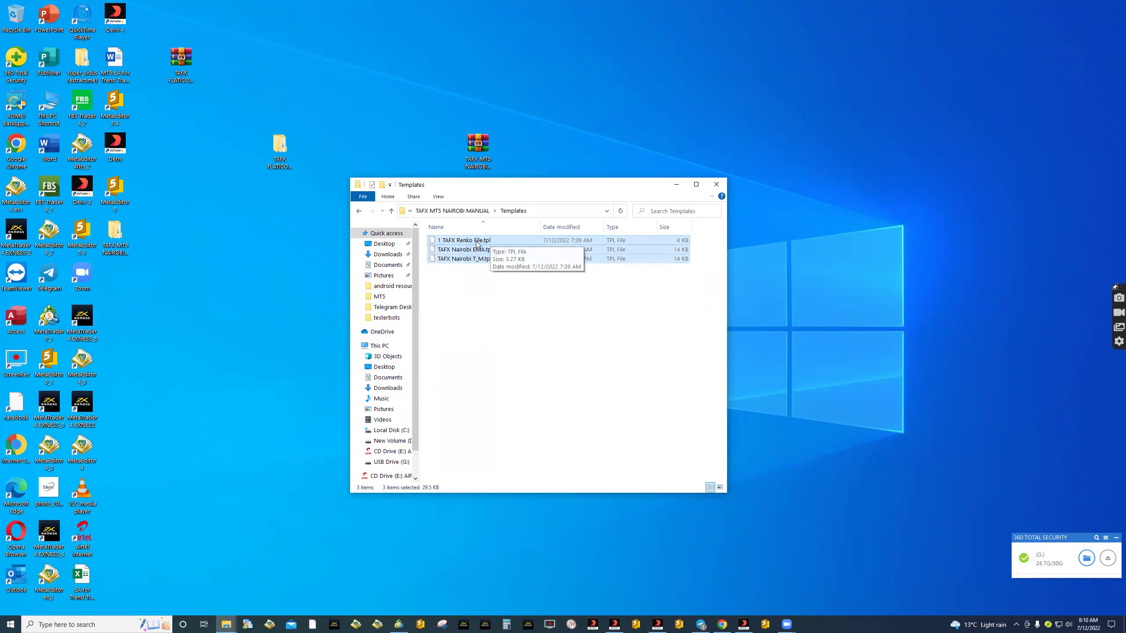
right_click(476, 240)
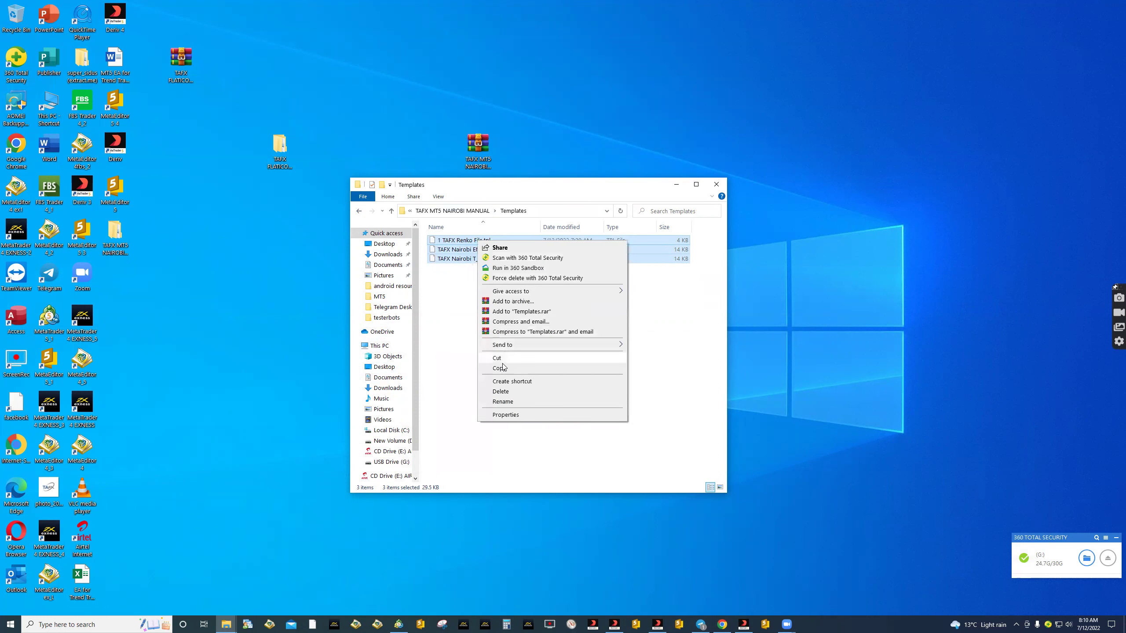
click(502, 368)
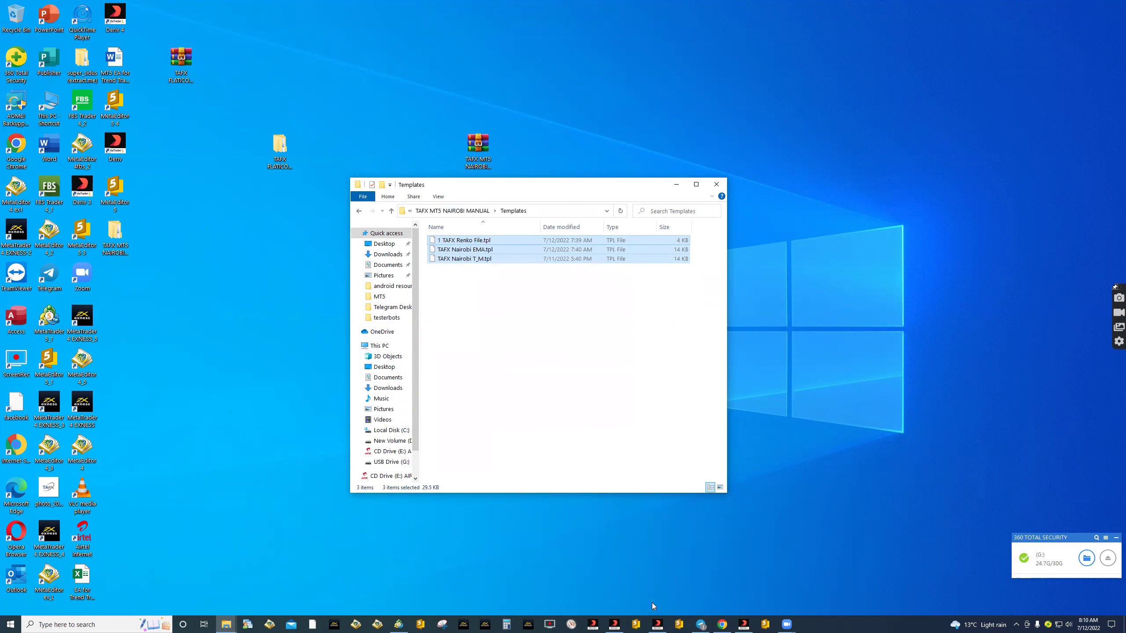
- Paste the three TAFX templates into the data folder's MQL5 > Profiles > Templates folder
mouse_move(660, 623)
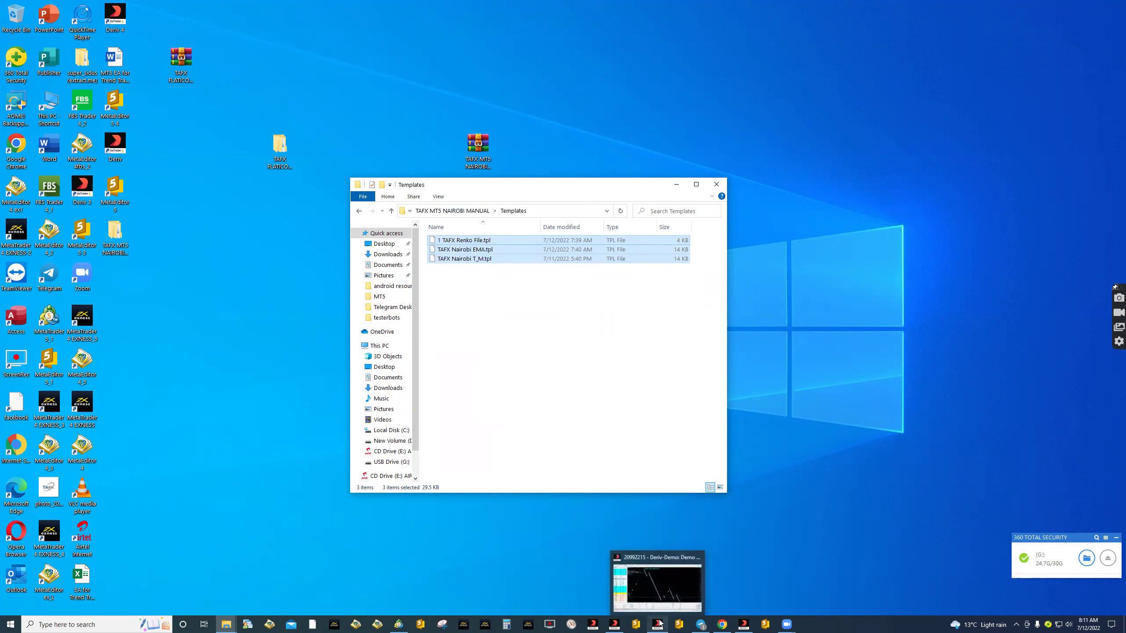
click(743, 624)
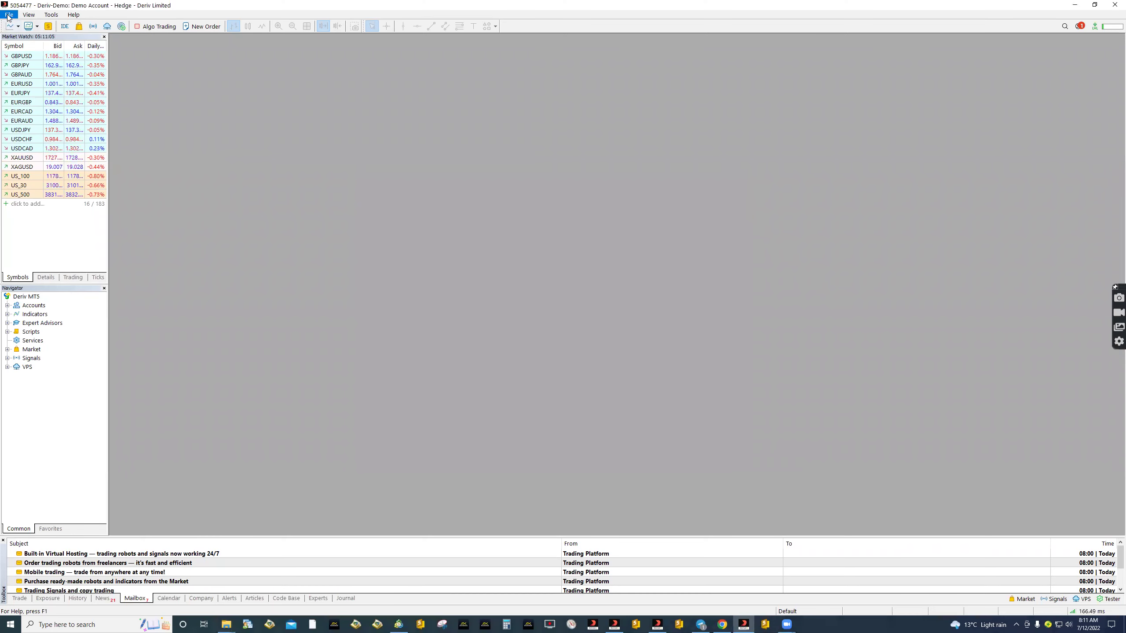
click(8, 15)
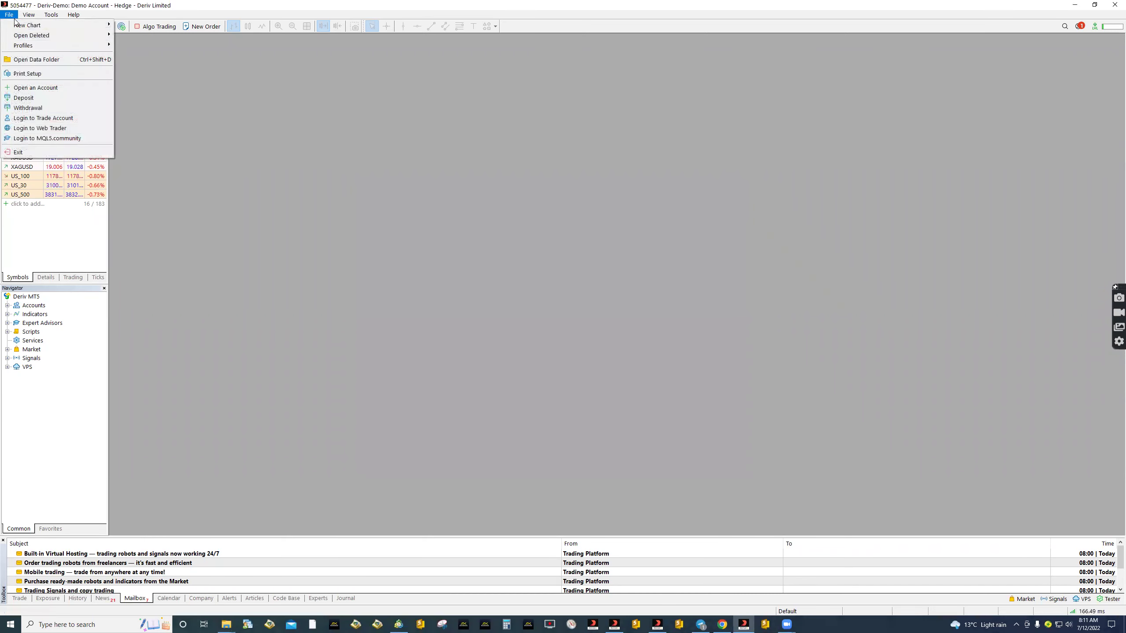
click(40, 61)
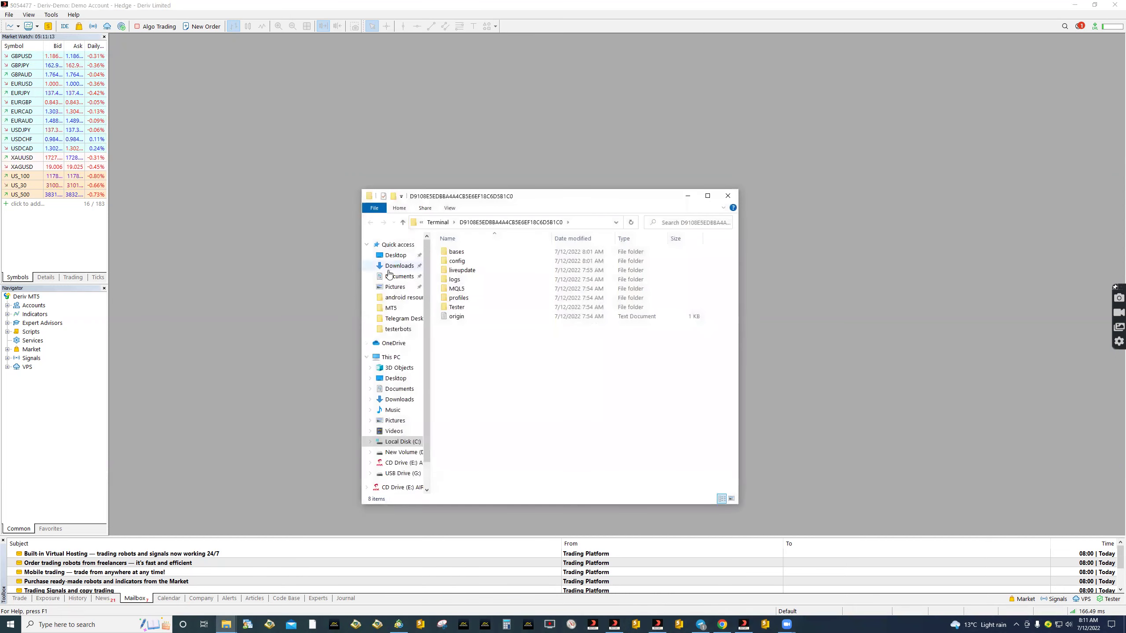
click(455, 289)
double_click(454, 289)
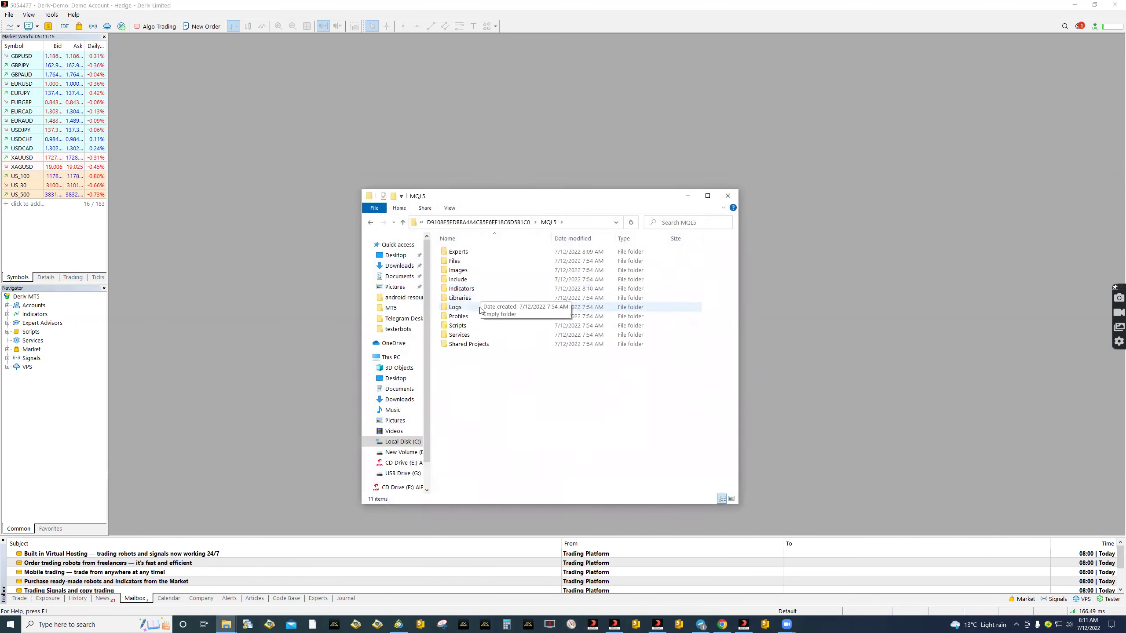
double_click(459, 317)
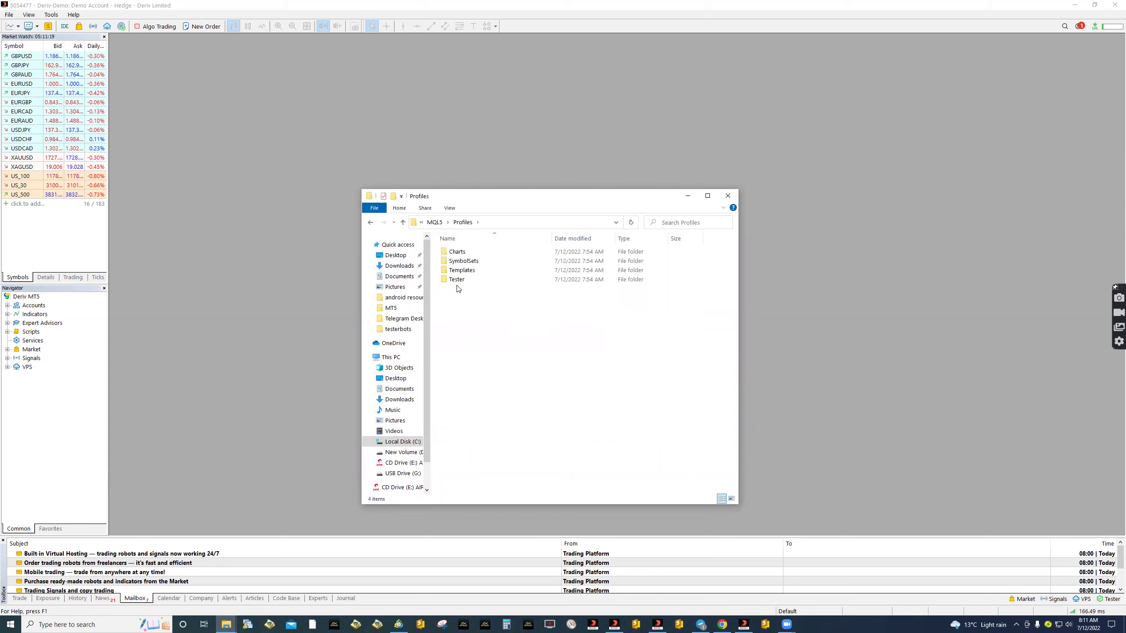
double_click(465, 271)
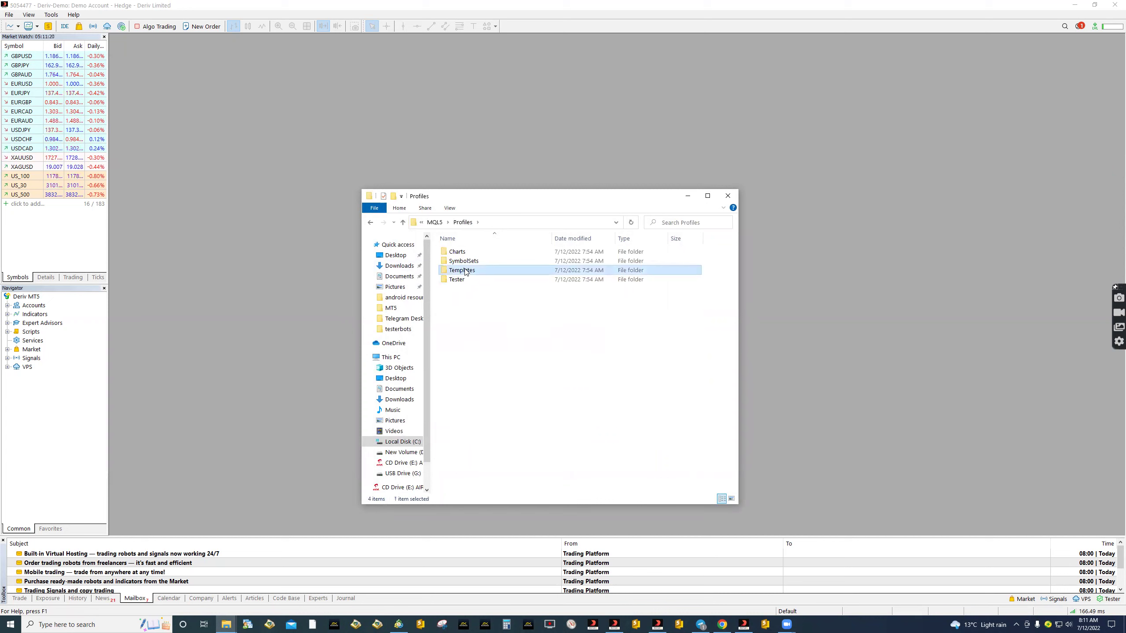
right_click(481, 329)
click(505, 405)
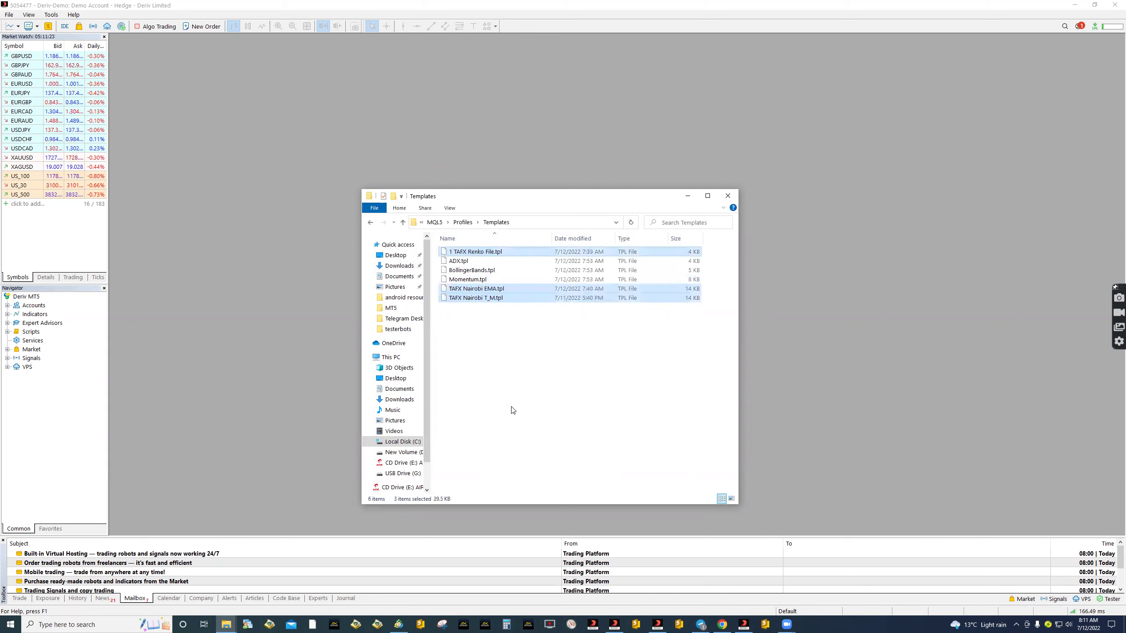
- Close the Templates folder window, then exit and relaunch MetaTrader 5
click(729, 196)
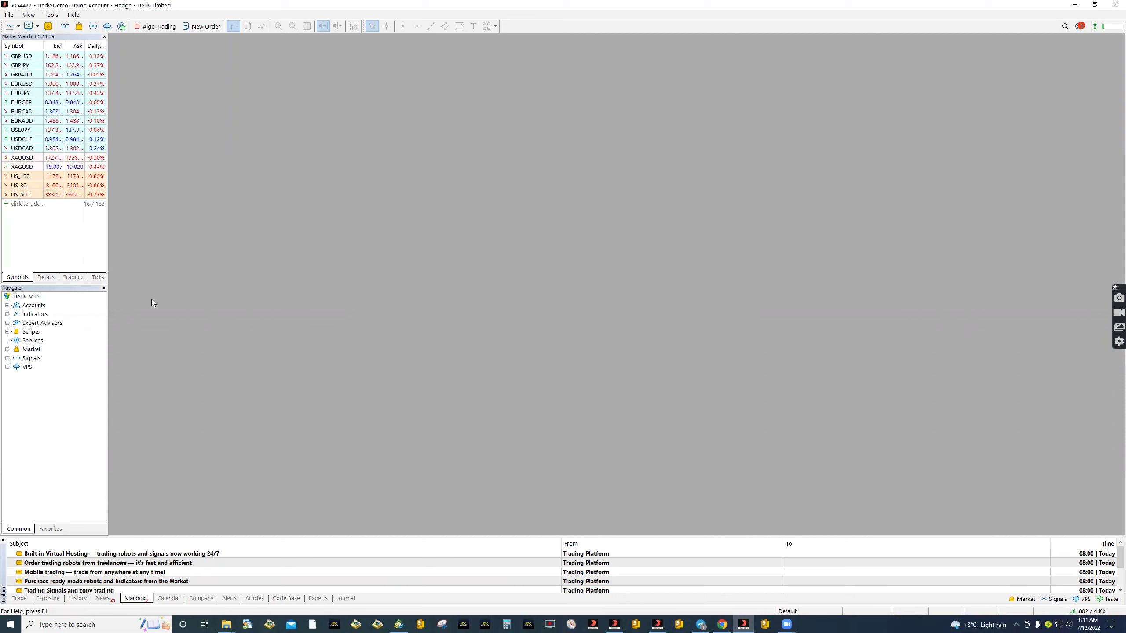
click(1115, 4)
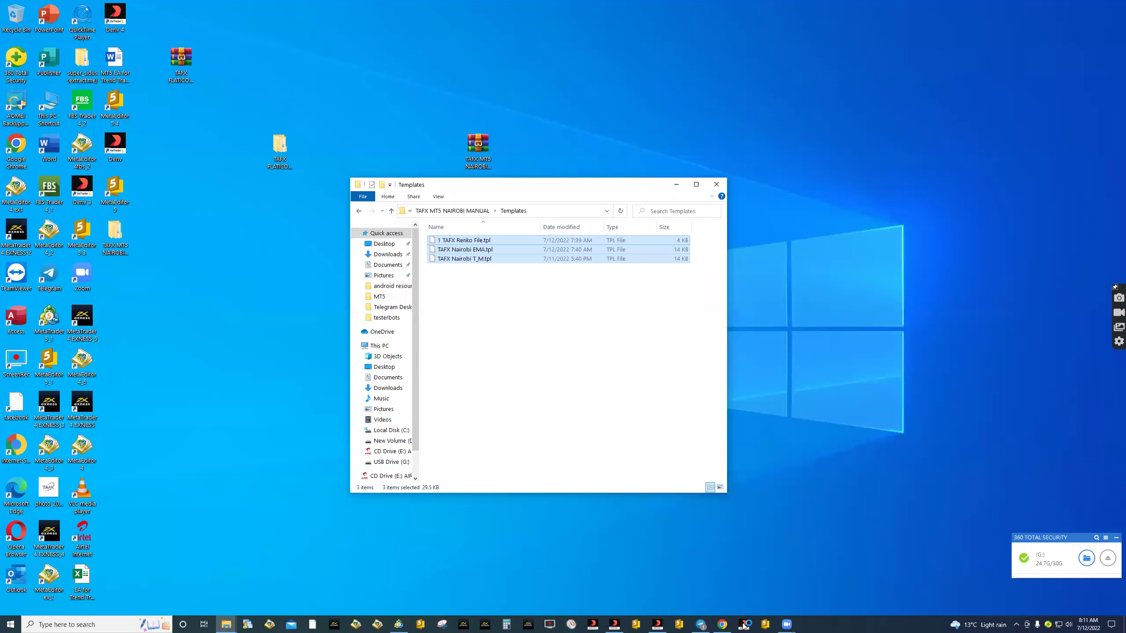
click(743, 624)
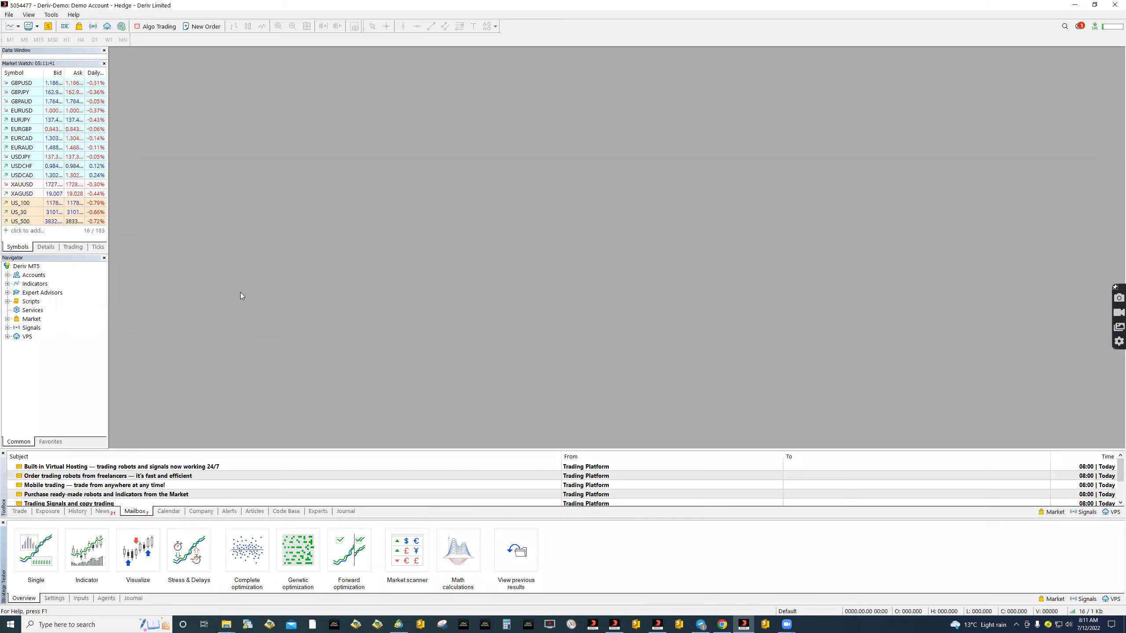
- Open maximized chart windows for GBPUSD, GBPJPY and EURUSD from Market Watch, ending on GBPUSD
click(4, 524)
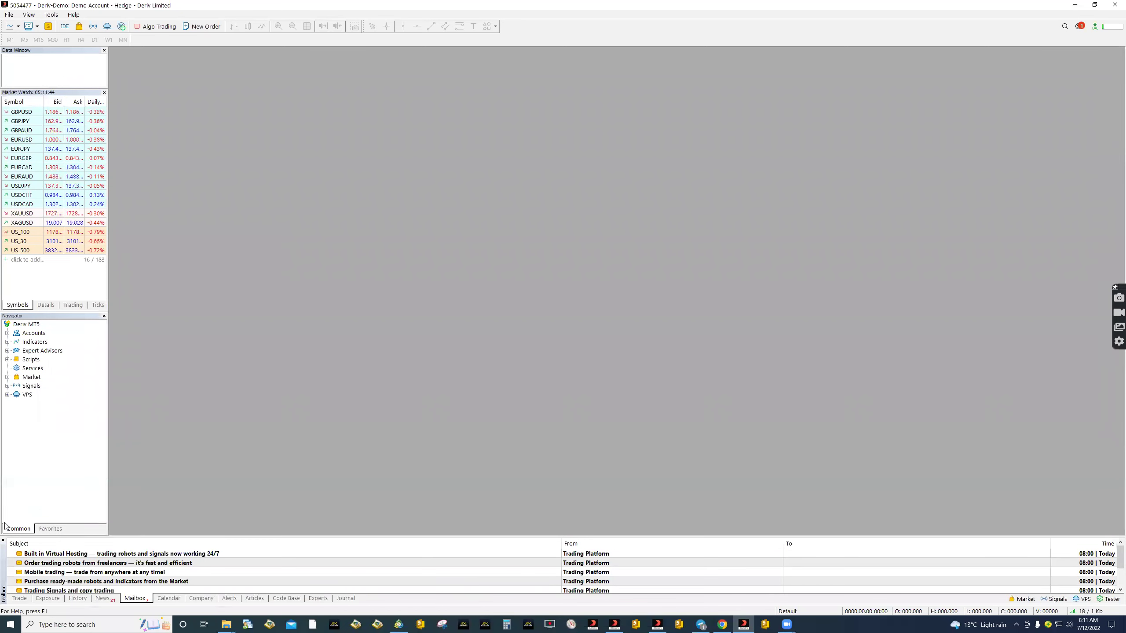
right_click(30, 112)
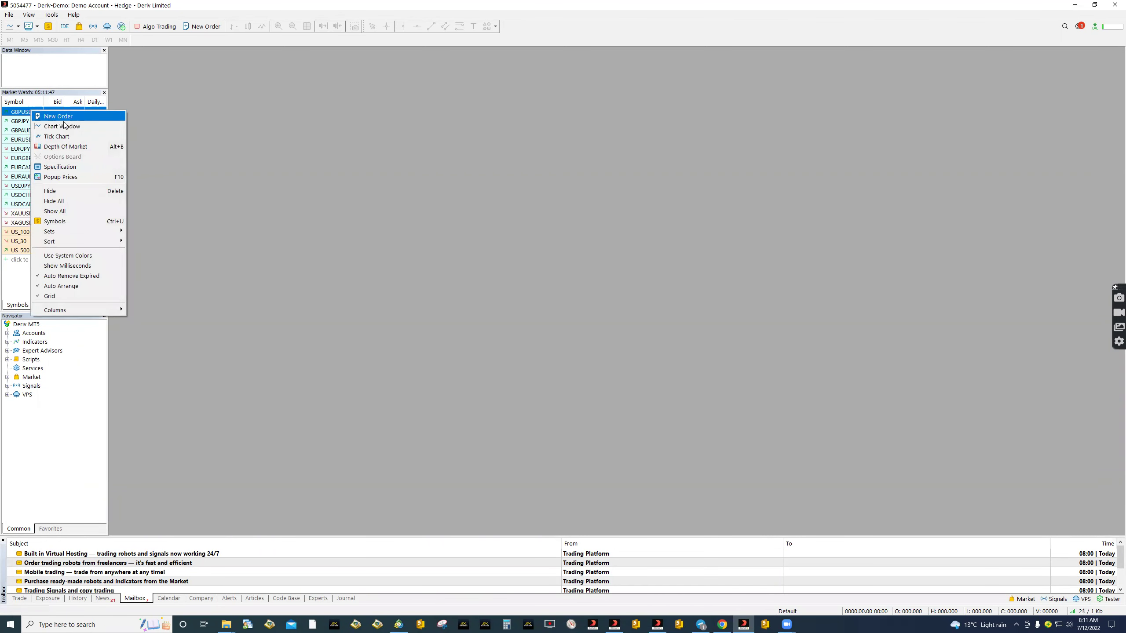
click(65, 127)
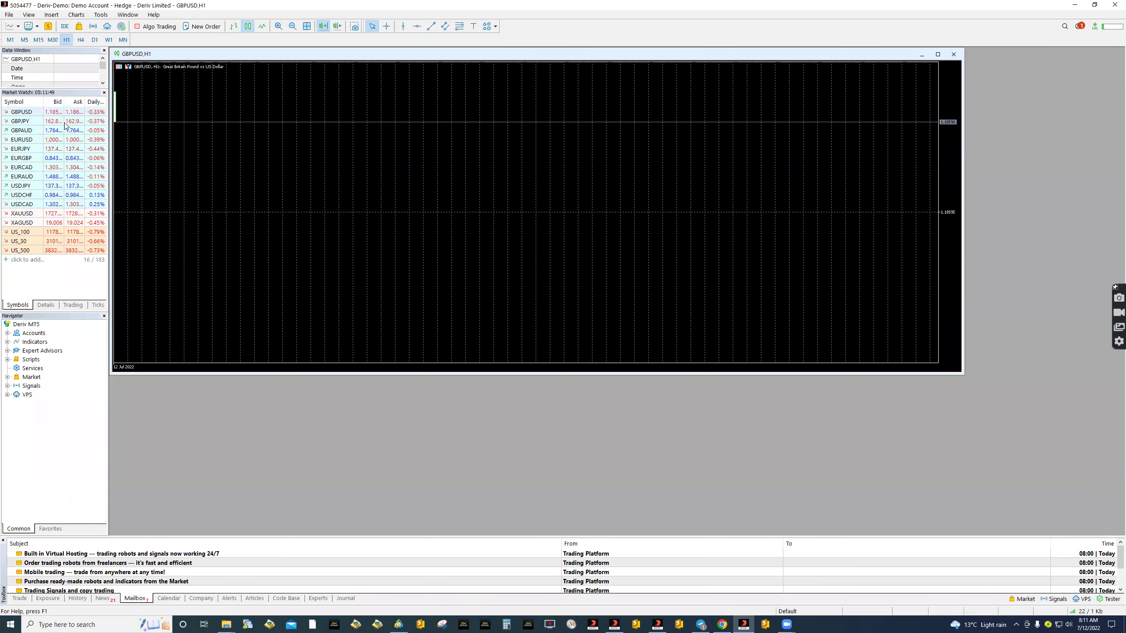
double_click(523, 55)
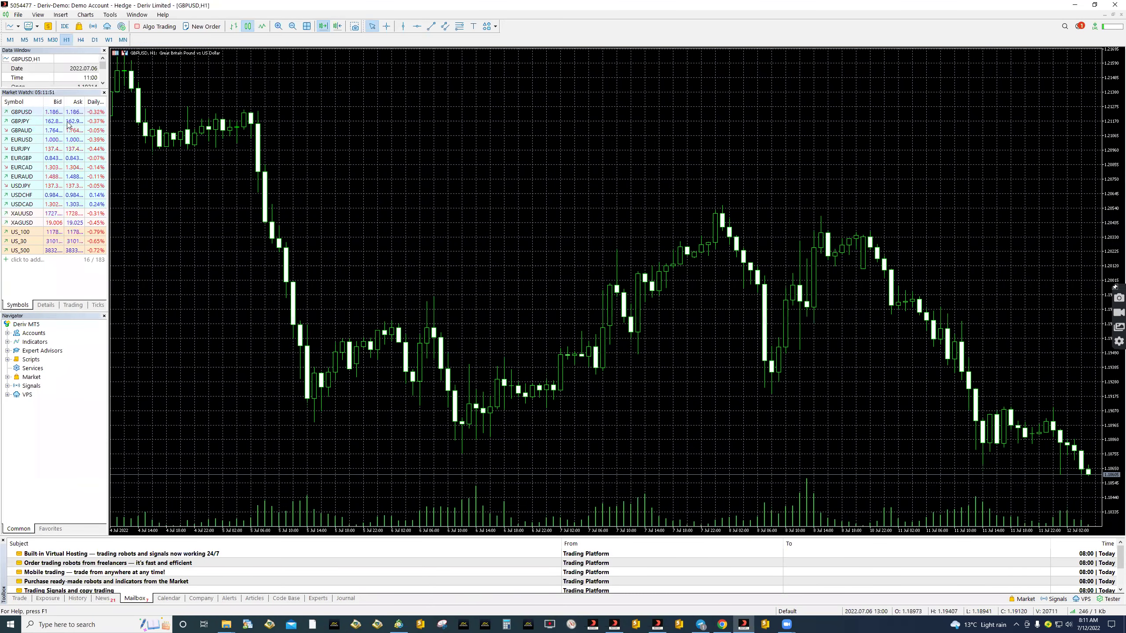
right_click(35, 122)
click(68, 137)
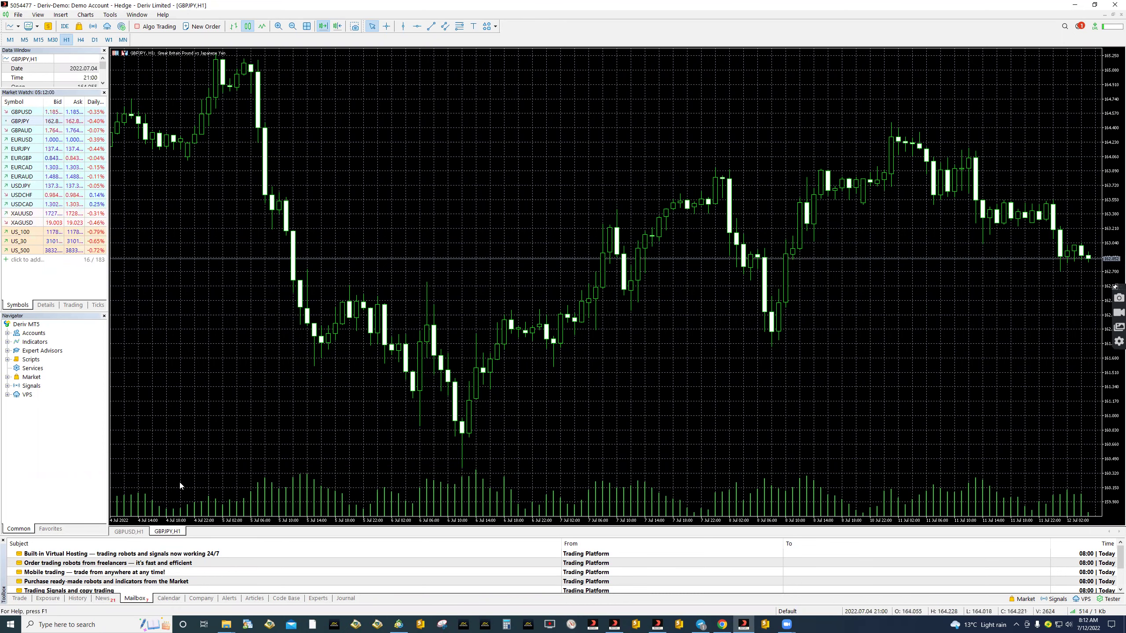
right_click(26, 140)
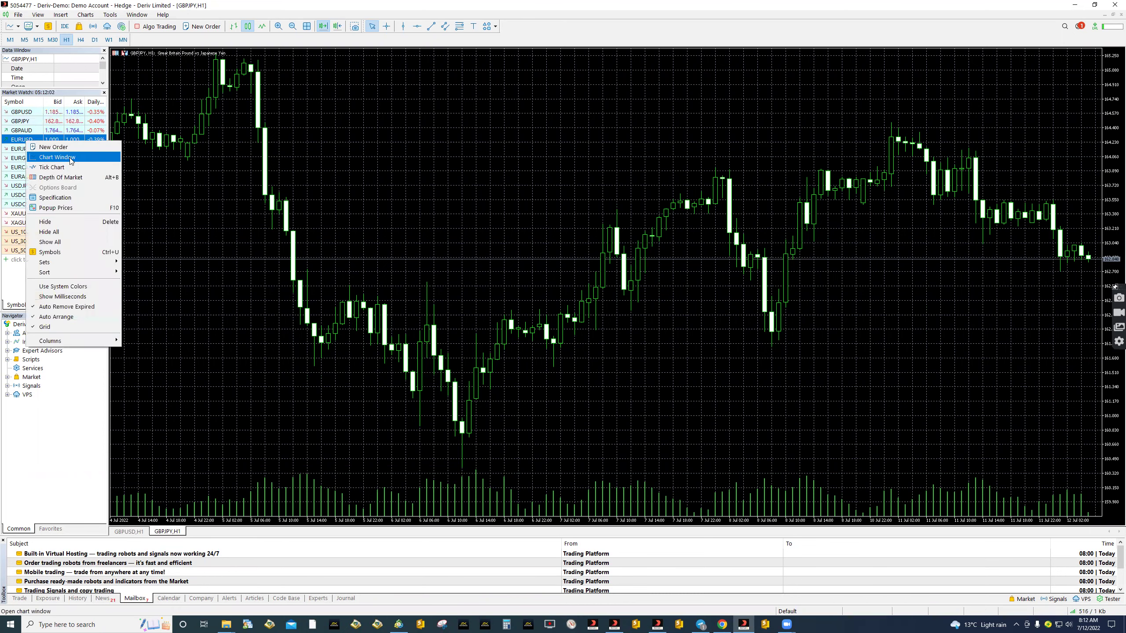
click(74, 158)
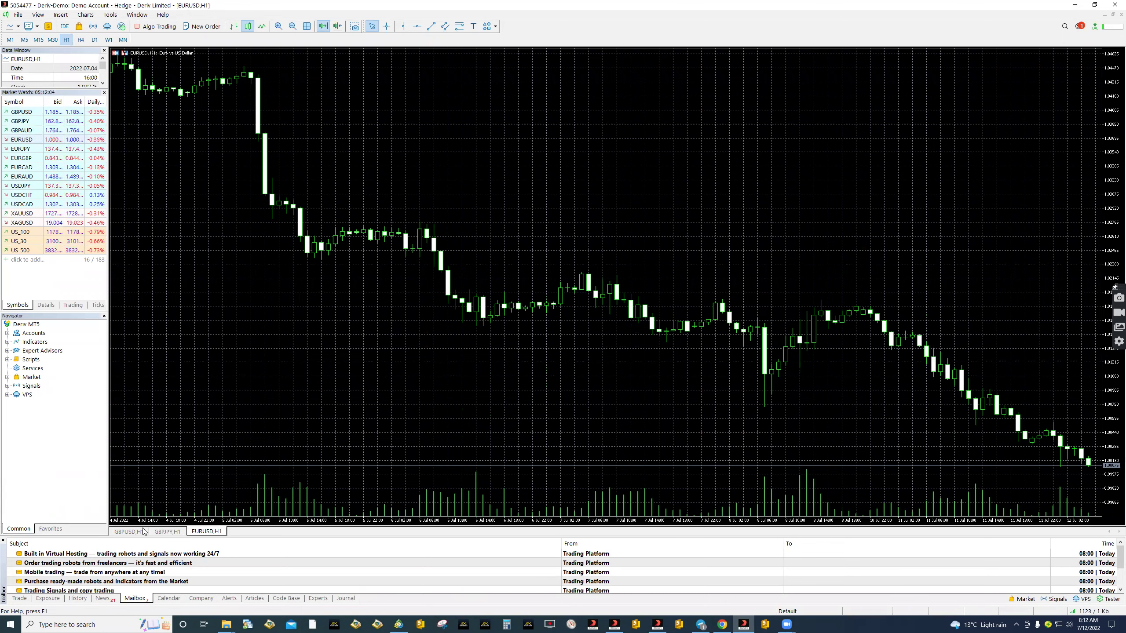
click(136, 532)
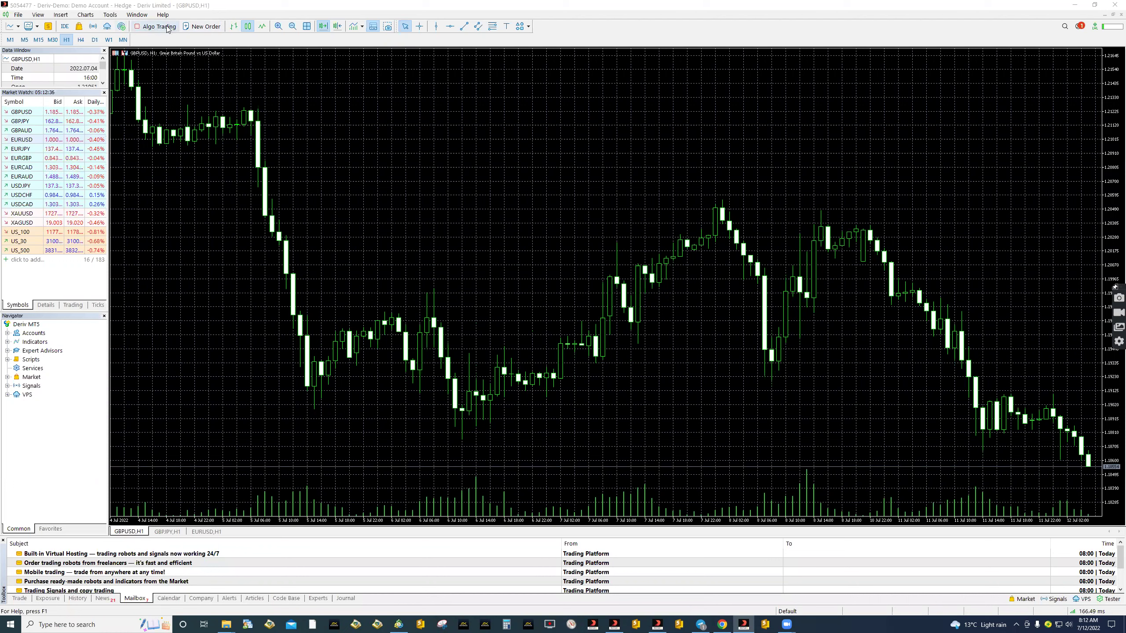
- In the Expert Advisors options, allow algorithmic trading, DLL imports and WebRequest for listed URLs, then confirm
click(111, 15)
click(122, 118)
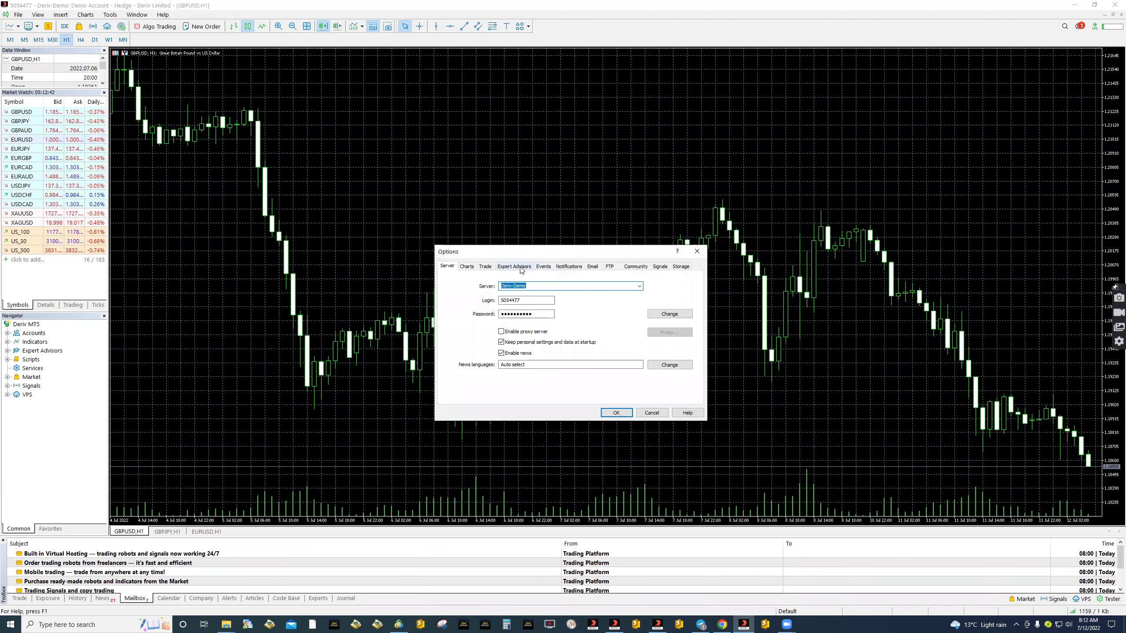
click(517, 267)
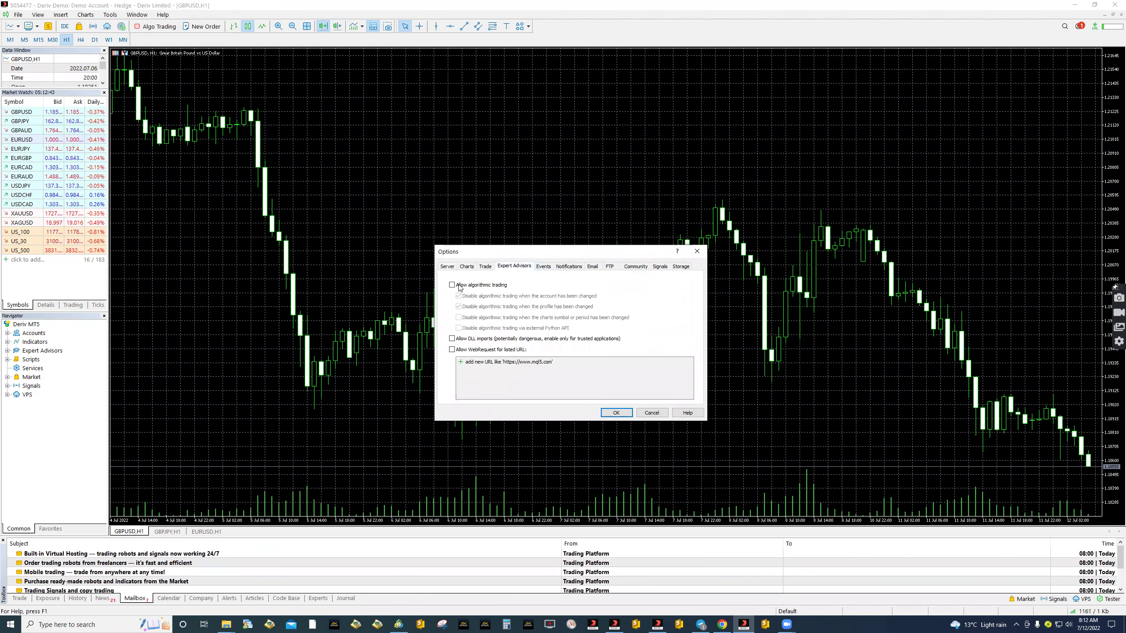
click(457, 286)
click(465, 309)
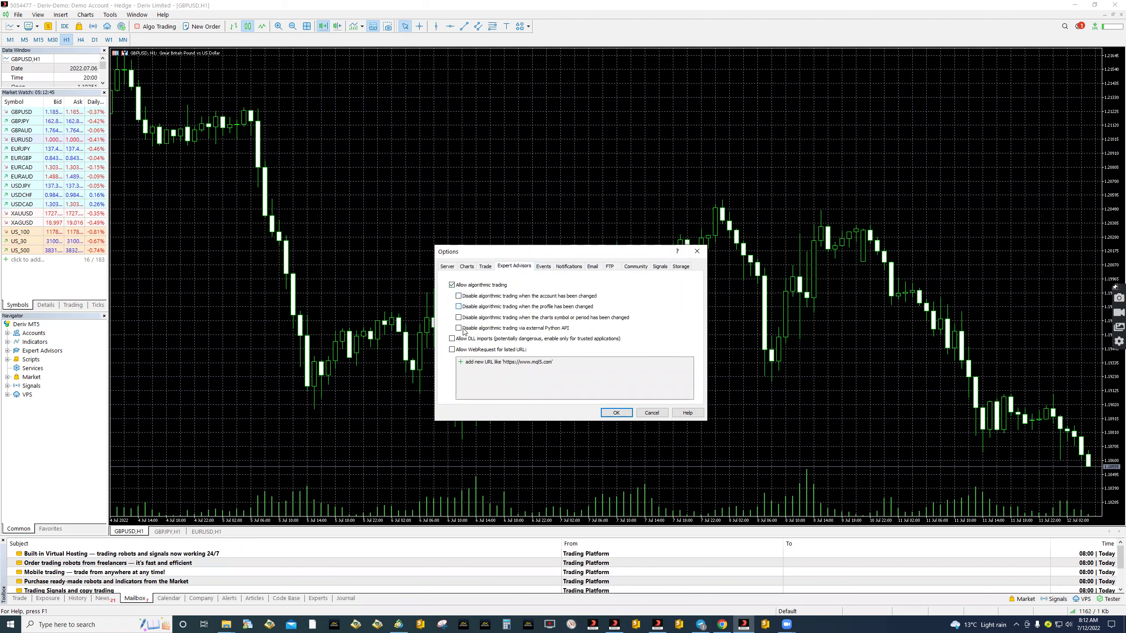
click(452, 339)
click(453, 350)
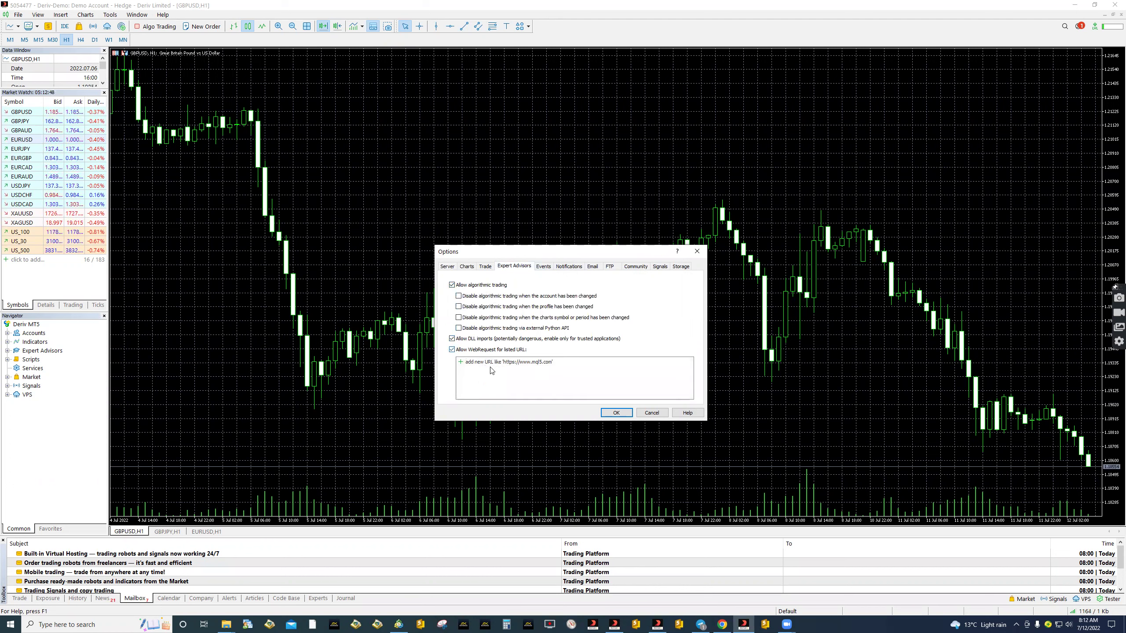
click(616, 413)
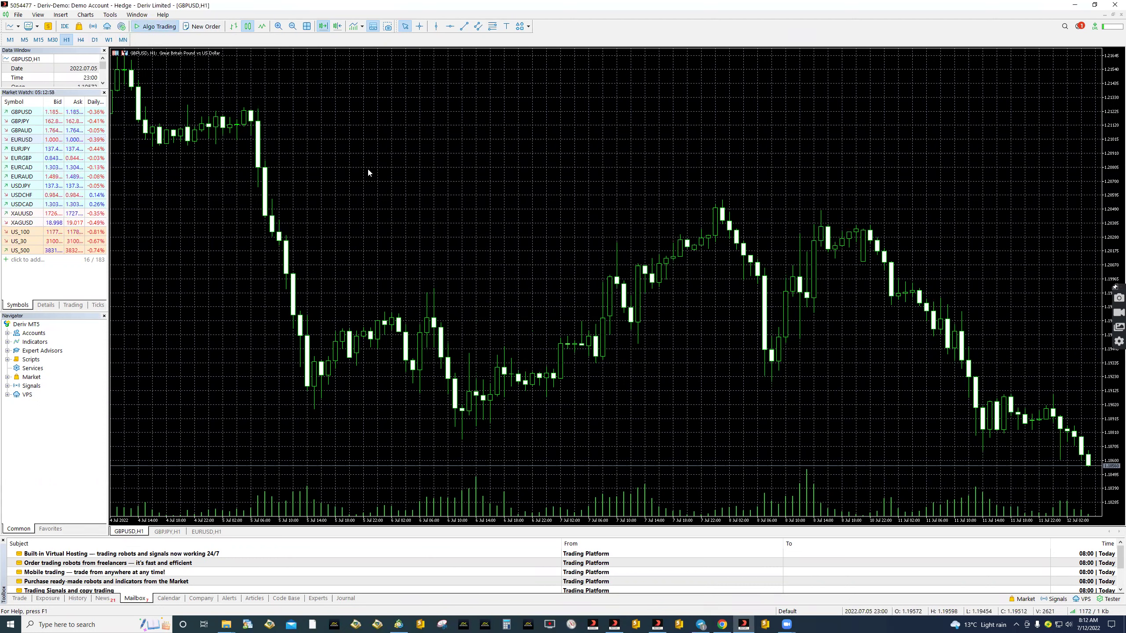
- Apply the 1 TAFX Renko File template to both the GBPUSD and GBPJPY charts
click(361, 28)
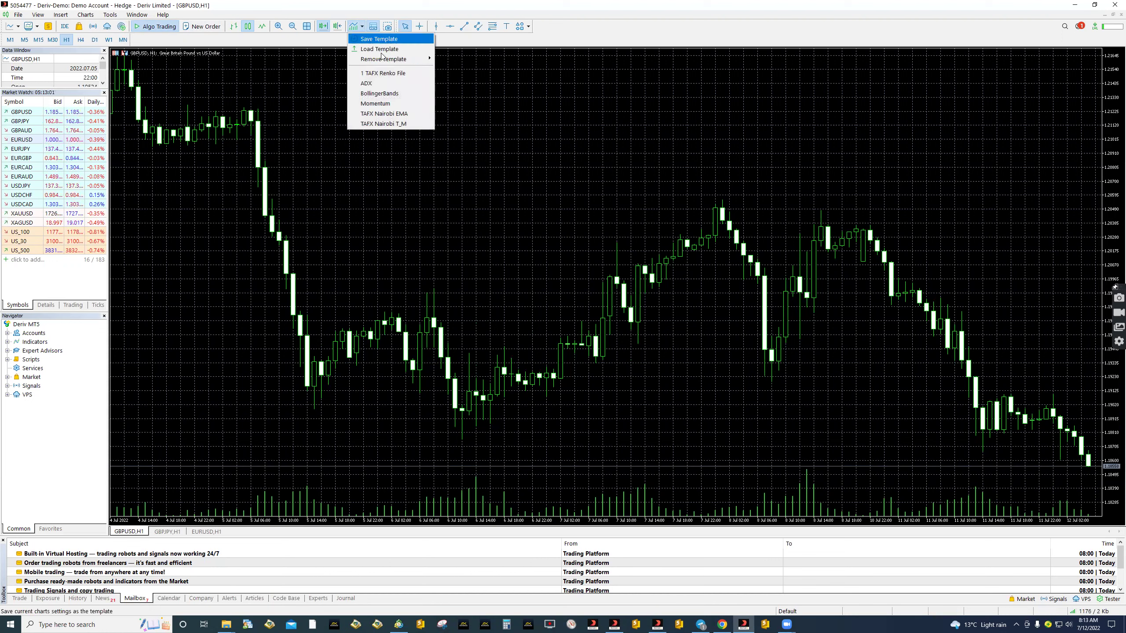
click(392, 74)
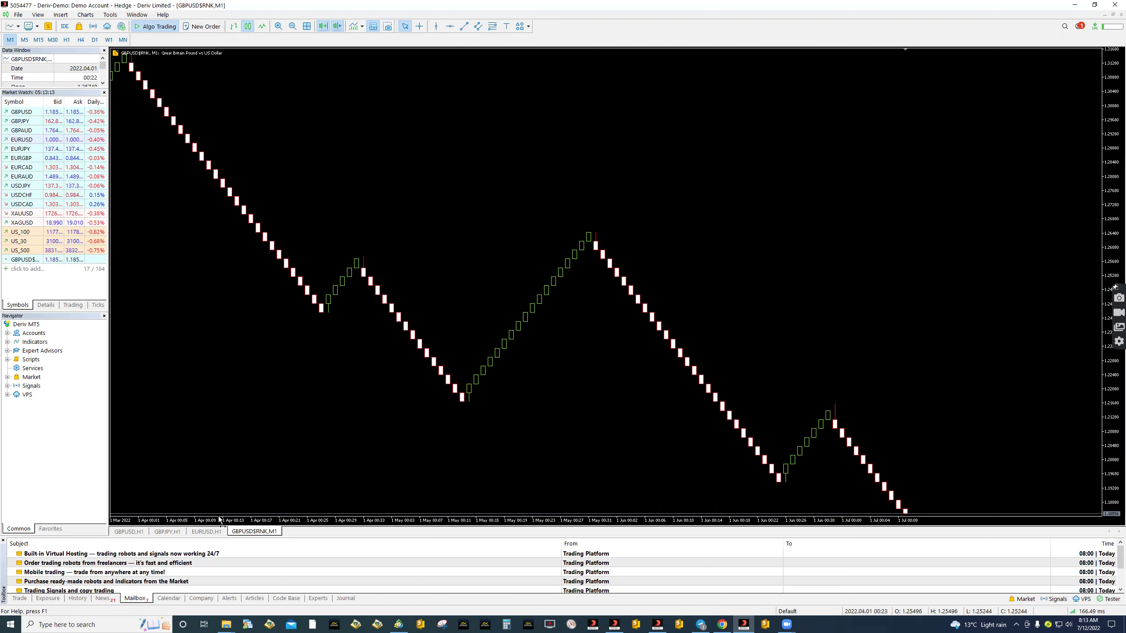
click(172, 532)
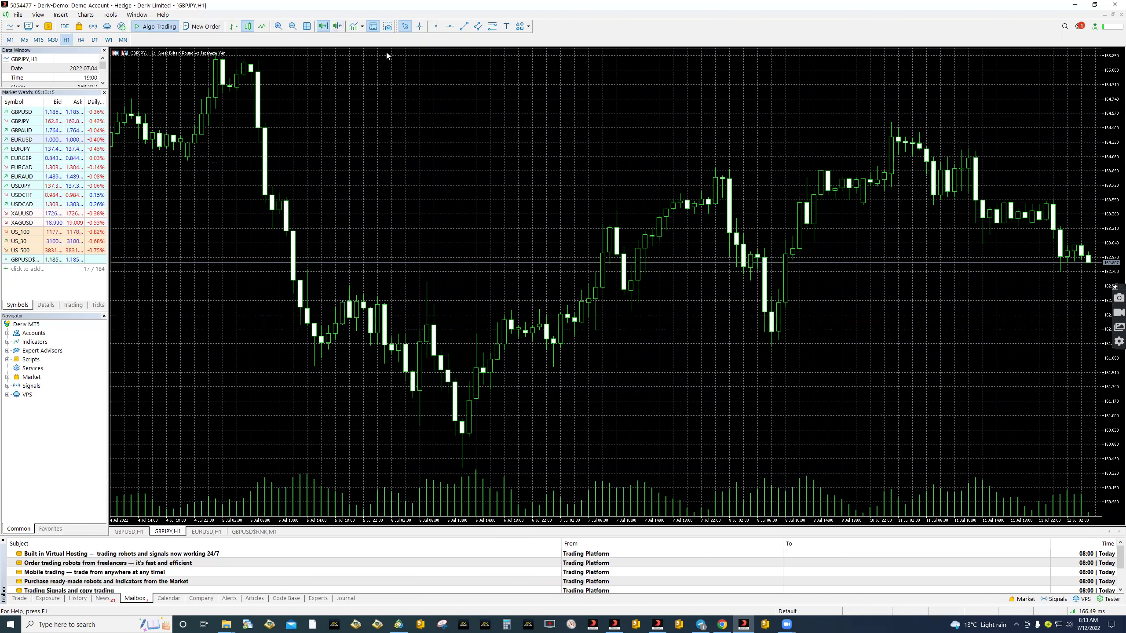
click(361, 27)
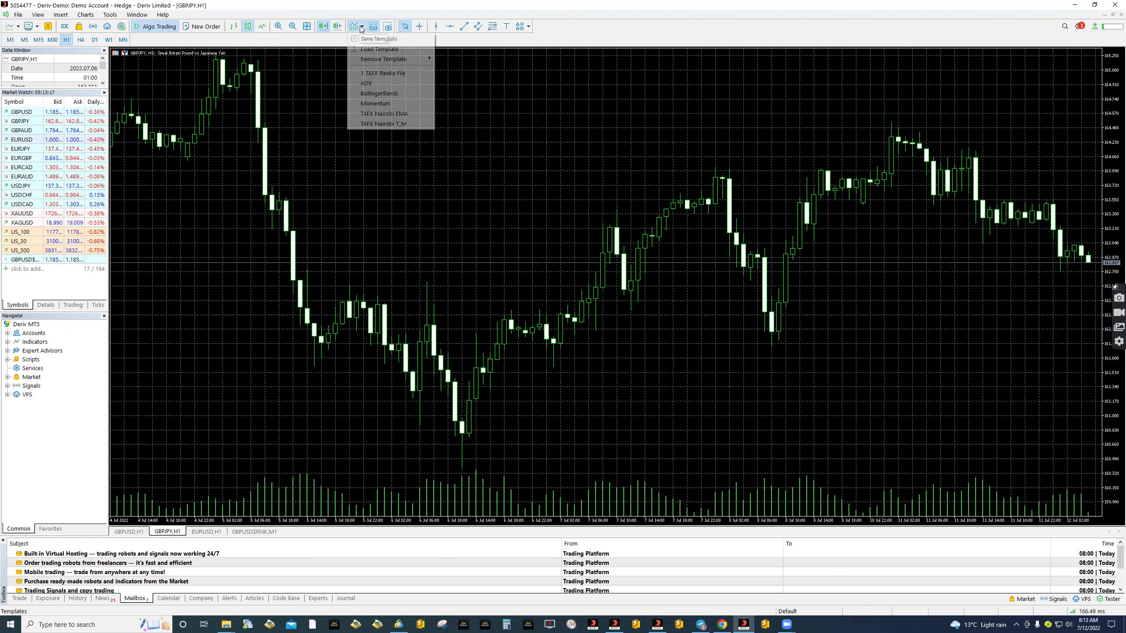
click(392, 74)
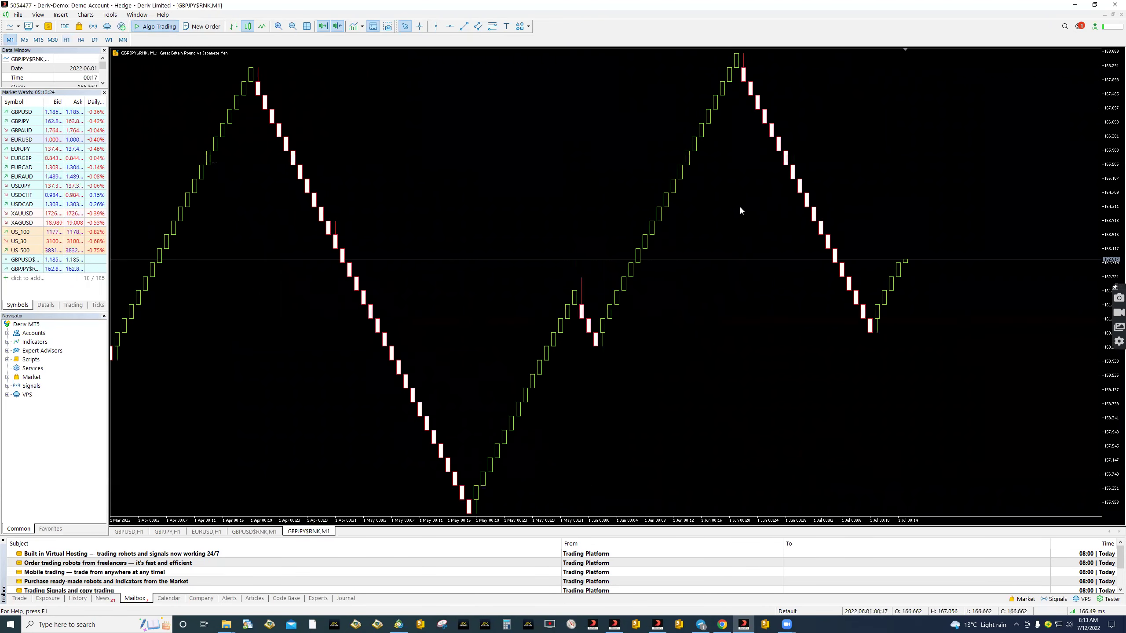
click(362, 27)
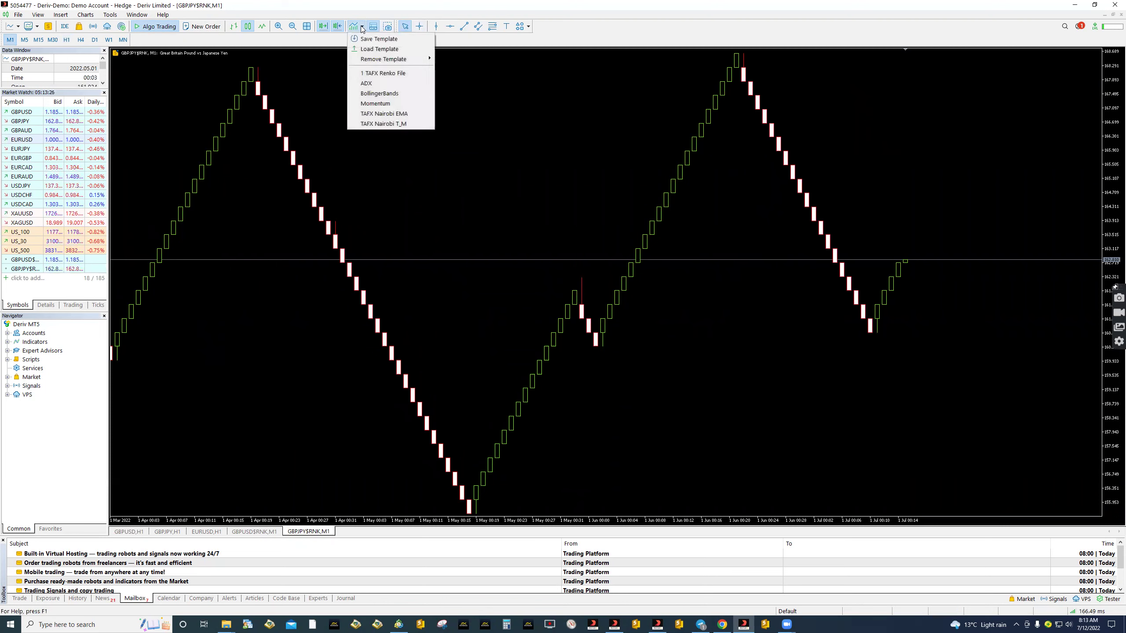
- Apply the TAFX Nairobi T_M template to the GBPJPY$RNK M1 Renko chart
click(393, 124)
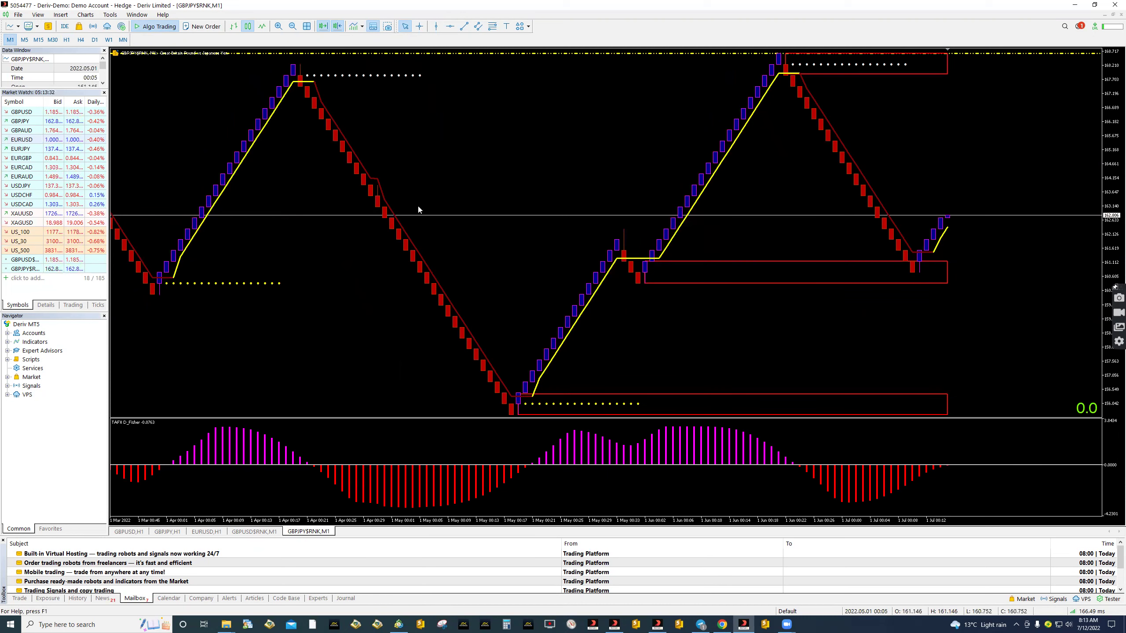